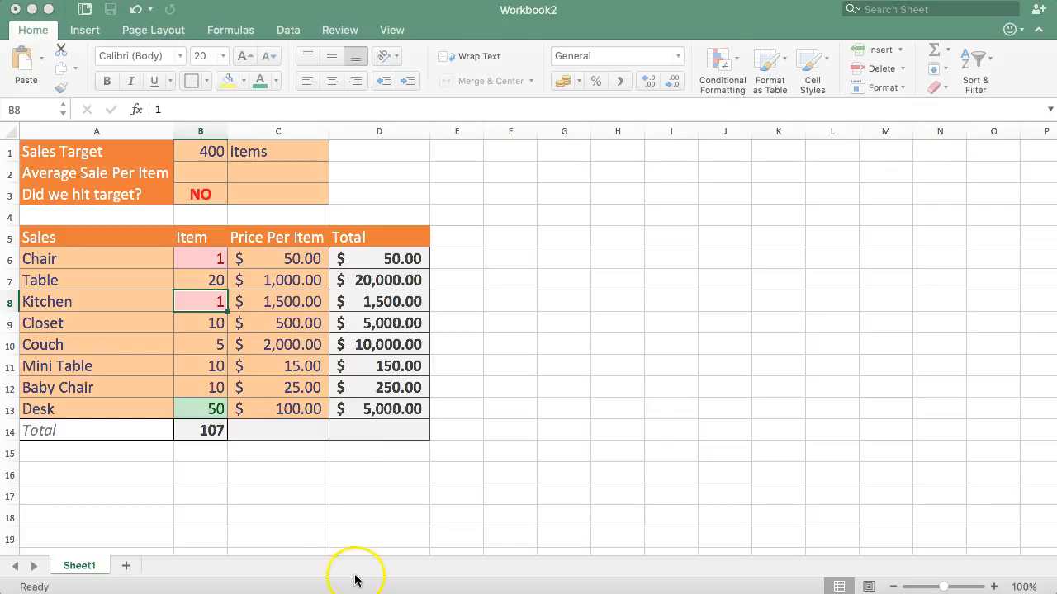
click(232, 414)
drag(202, 262, 213, 405)
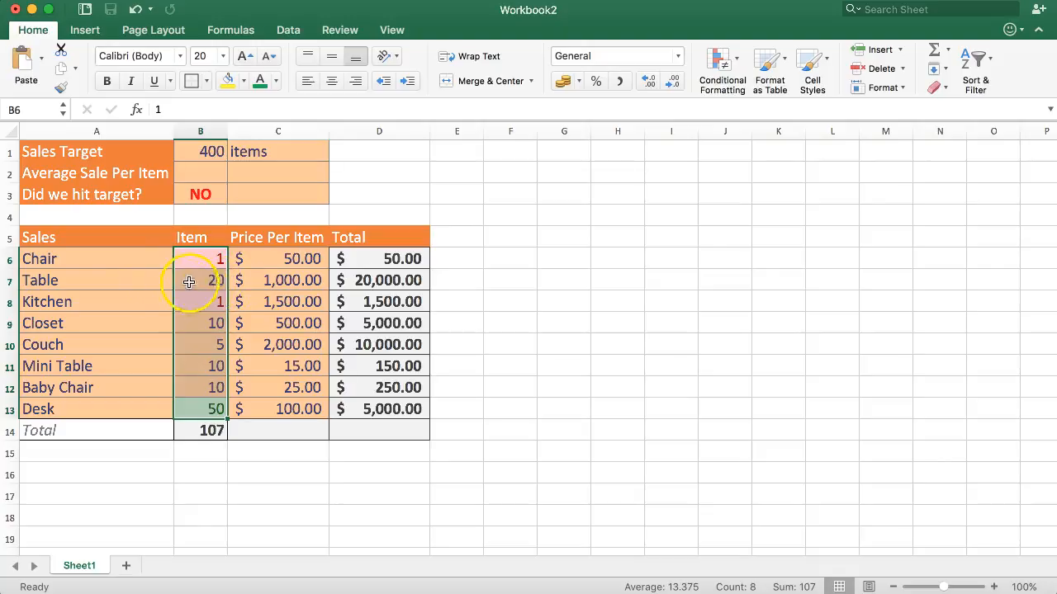
click(195, 344)
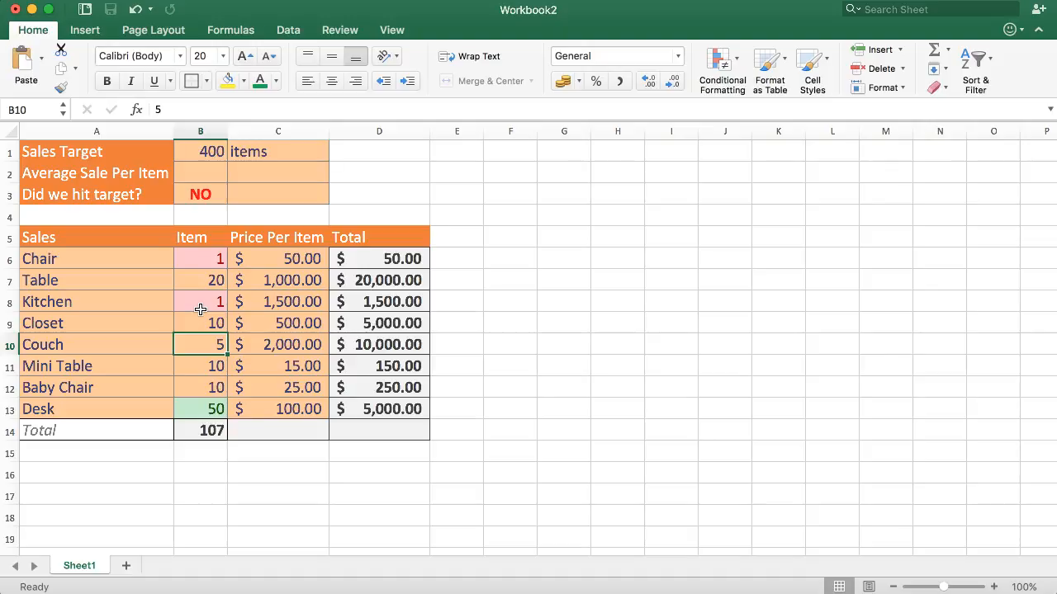
Enter ok as the answer to "Did we hit target?" in cell B3.
click(185, 201)
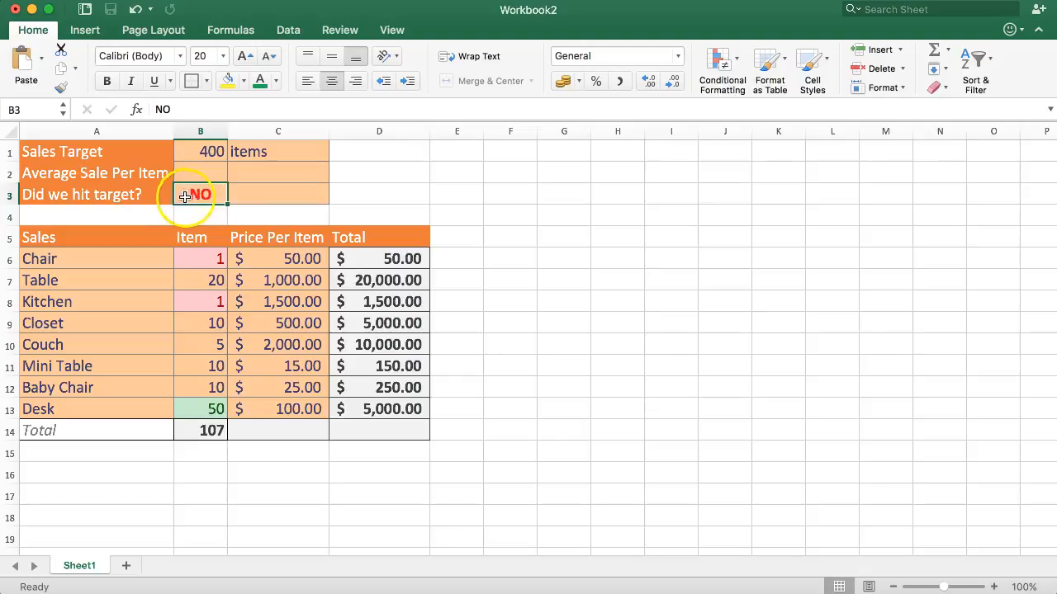
text(ok)
key(Return)
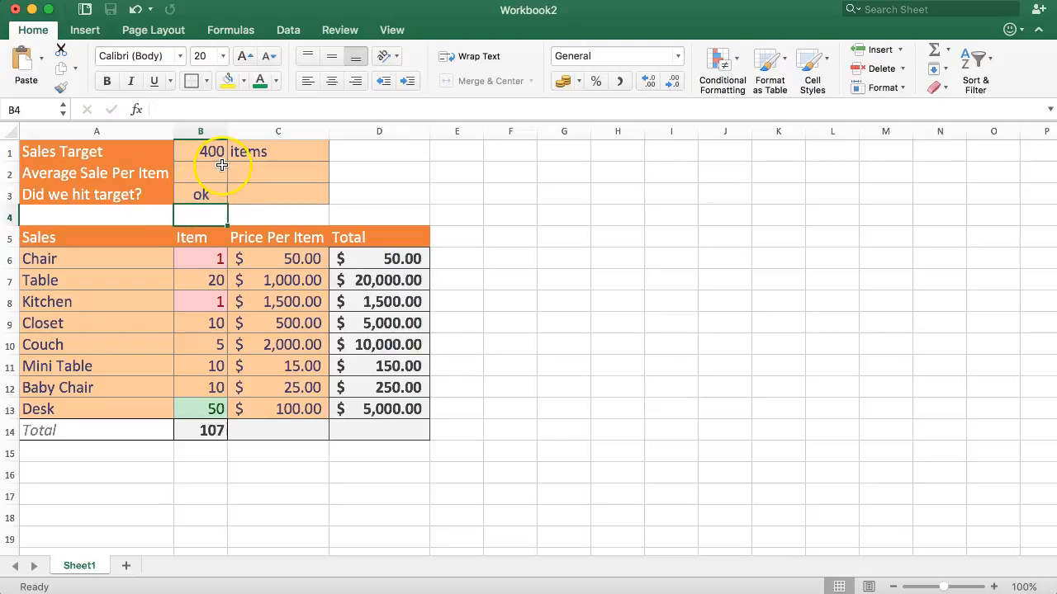
Set the "Did we hit target?" answer in cell B3 to YES.
click(209, 192)
text(YES)
key(Return)
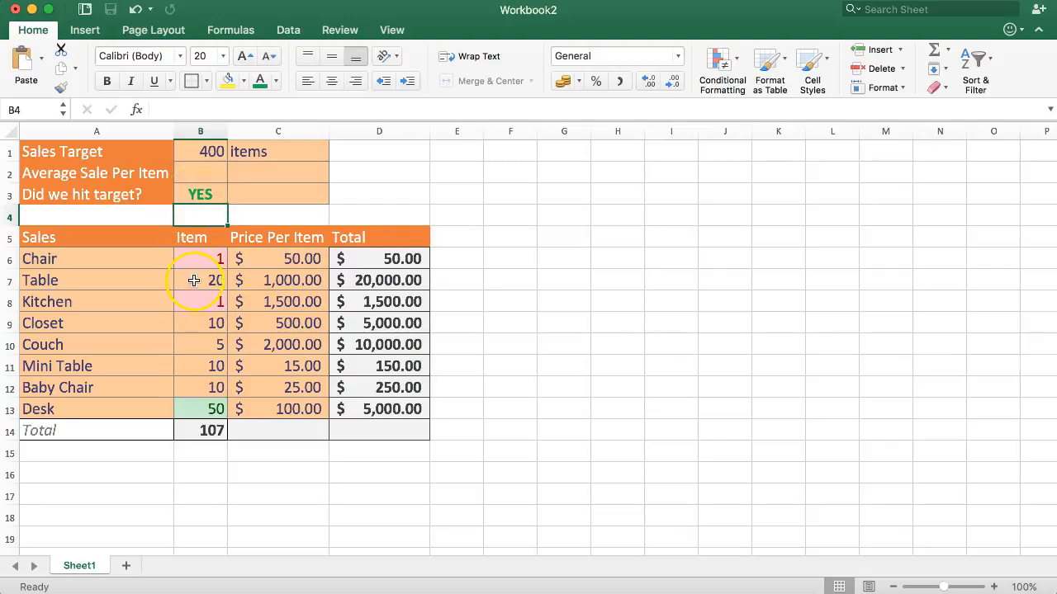
Set the Couch item quantity in cell B10 to 500.
drag(196, 261, 203, 408)
click(203, 361)
click(204, 339)
text(500)
key(Return)
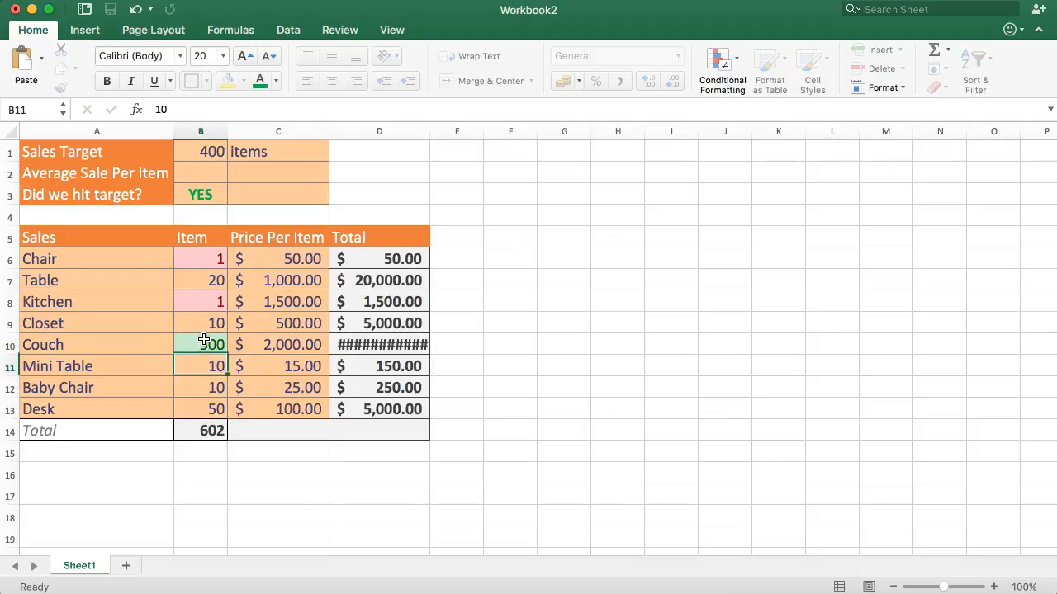
Set the Chair item quantity in cell B6 to 10.
click(193, 345)
click(202, 302)
click(192, 264)
text(10)
key(Return)
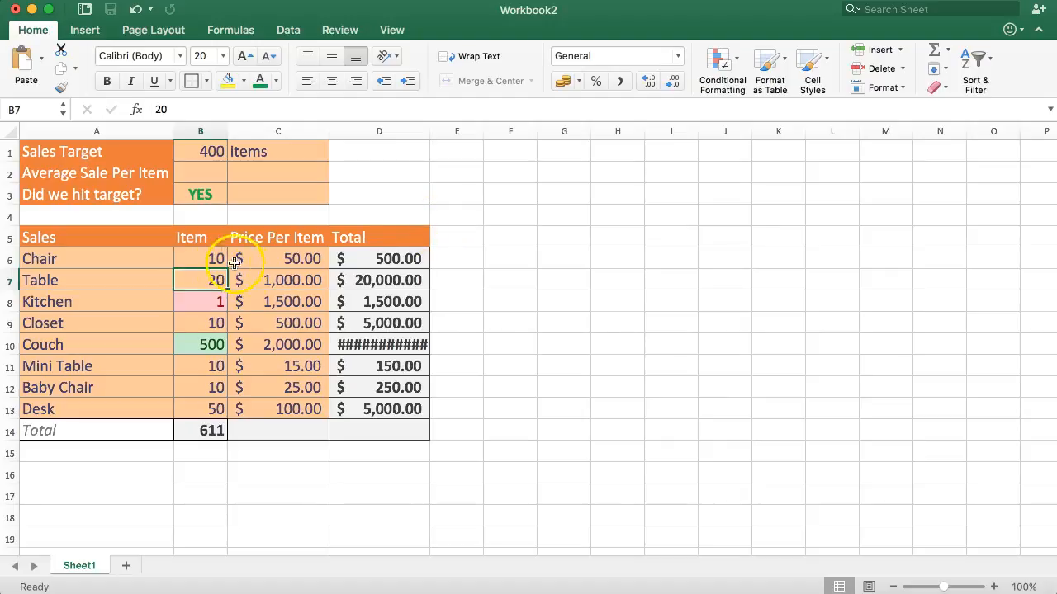
Set the Couch item quantity in cell B10 to 50.
click(198, 304)
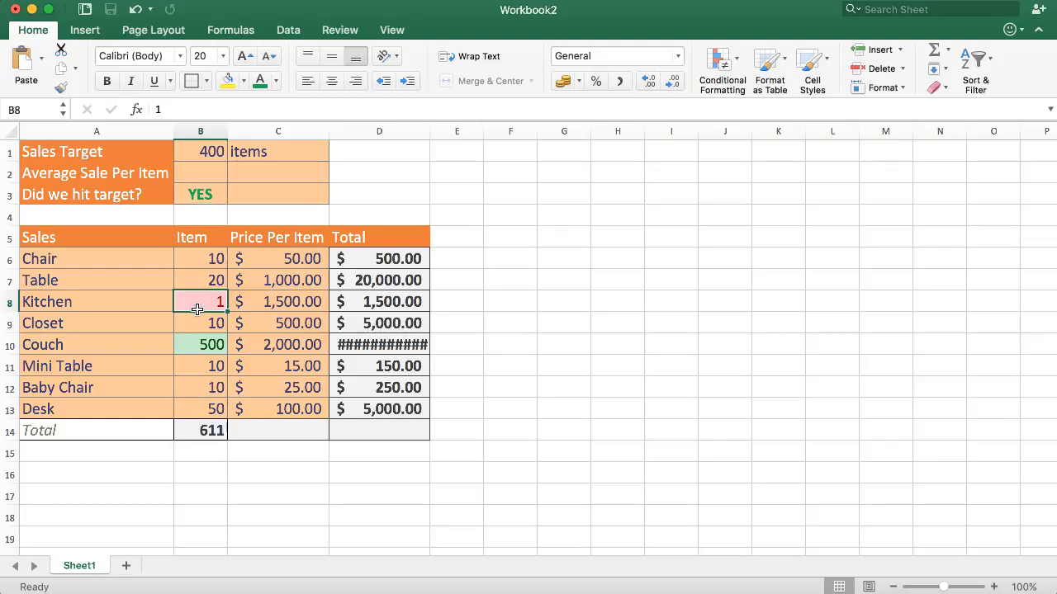
click(185, 345)
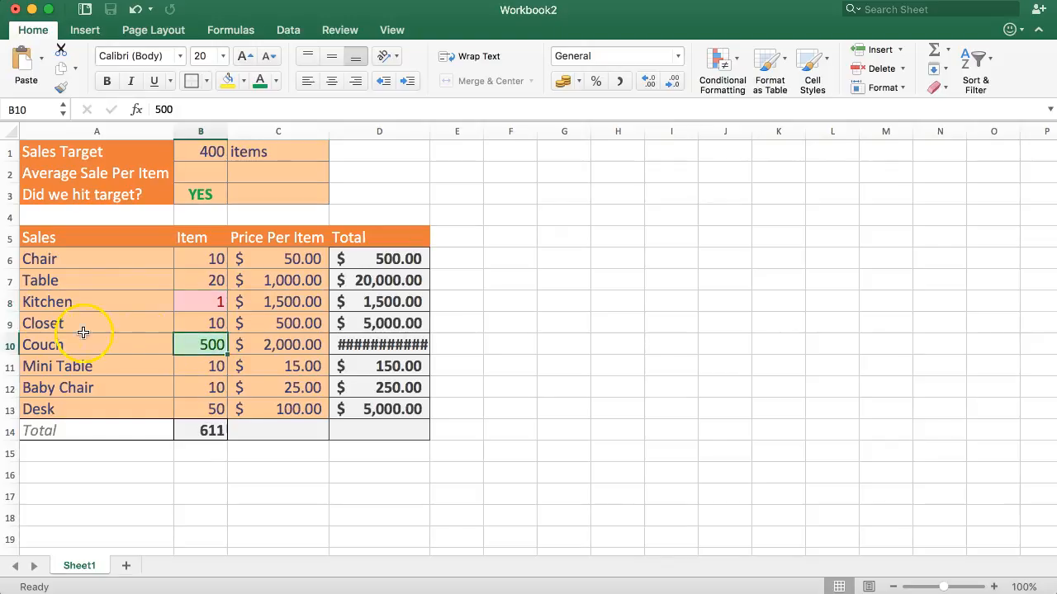
drag(132, 349, 376, 345)
click(192, 345)
text(50)
key(Return)
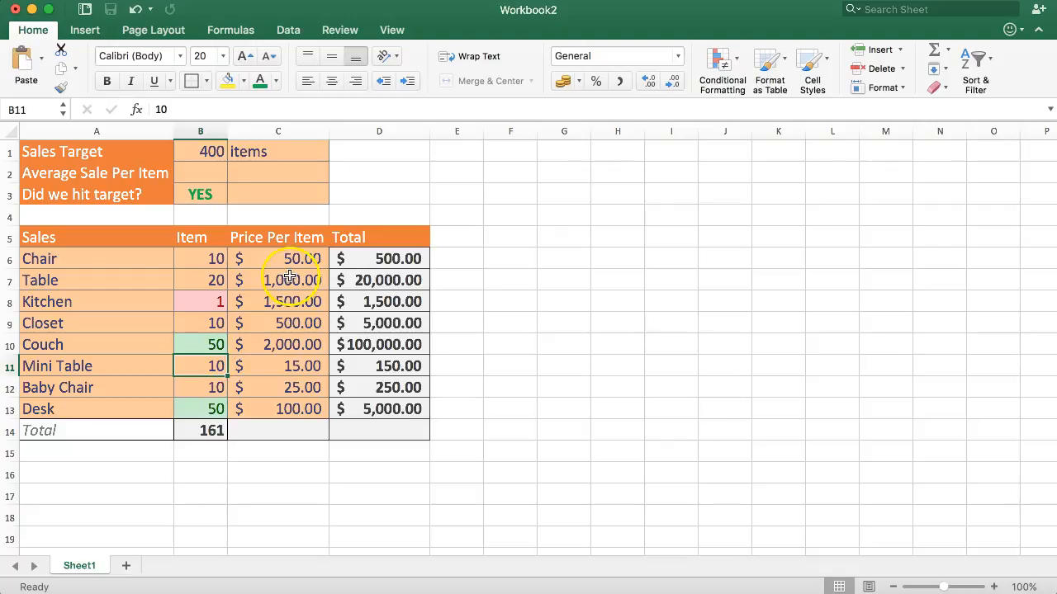
Start a Greater Than conditional formatting rule for the Total values in D6:D13.
drag(363, 265, 385, 405)
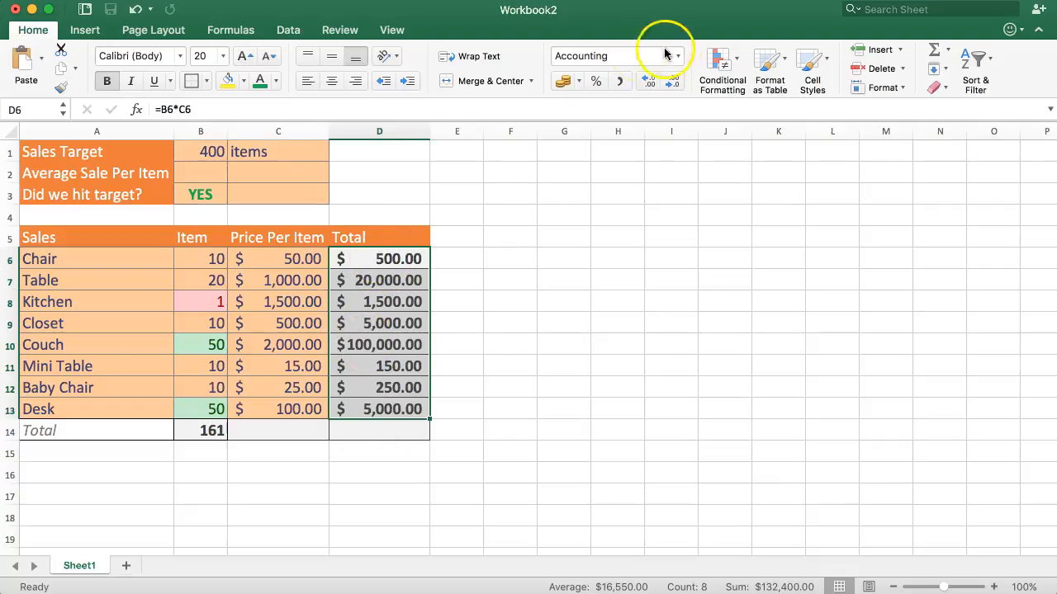
click(716, 58)
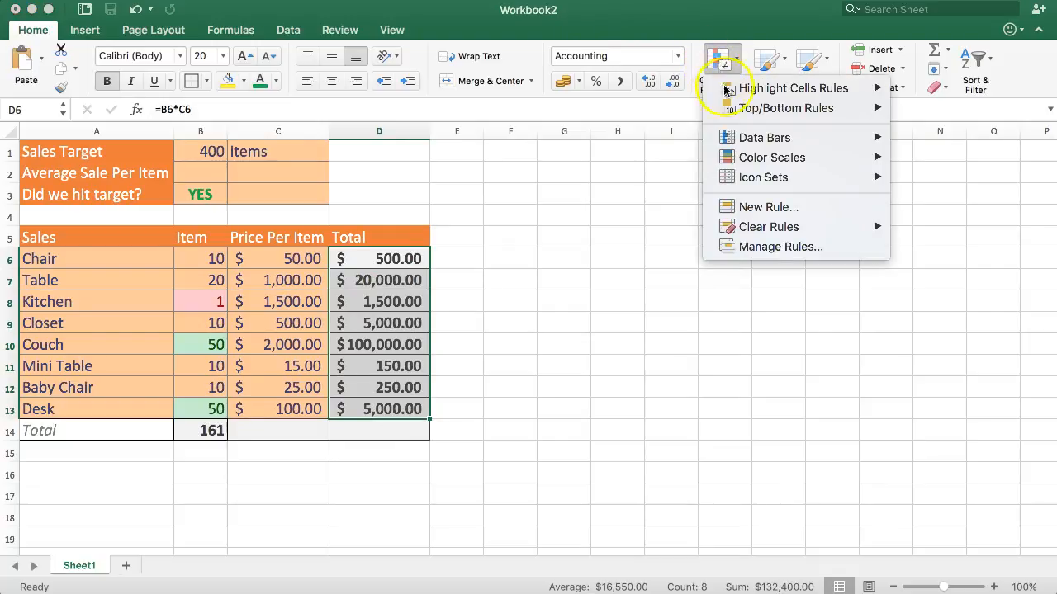
click(746, 142)
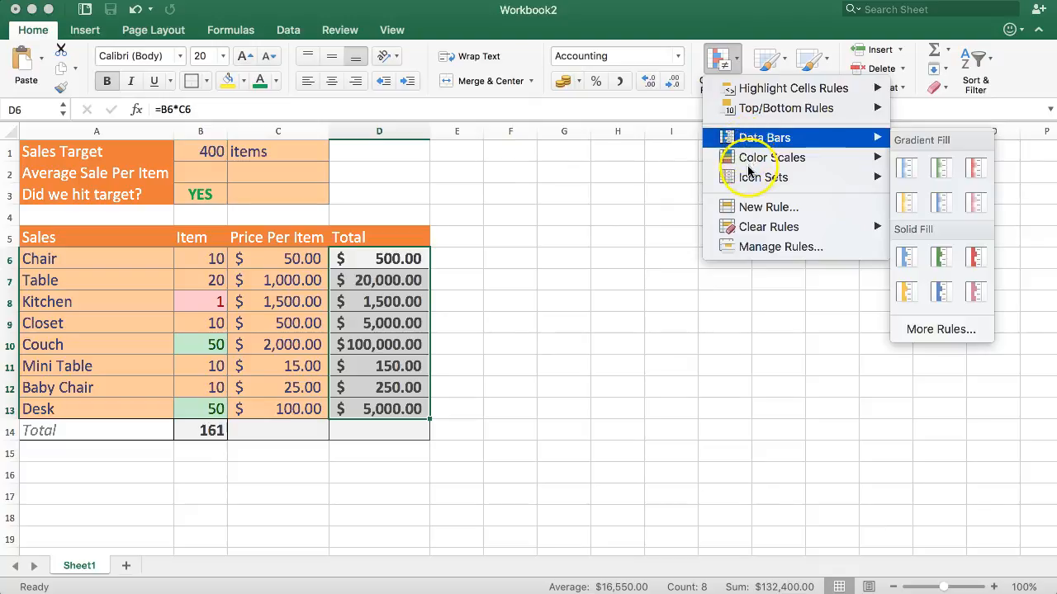
mouse_move(760, 231)
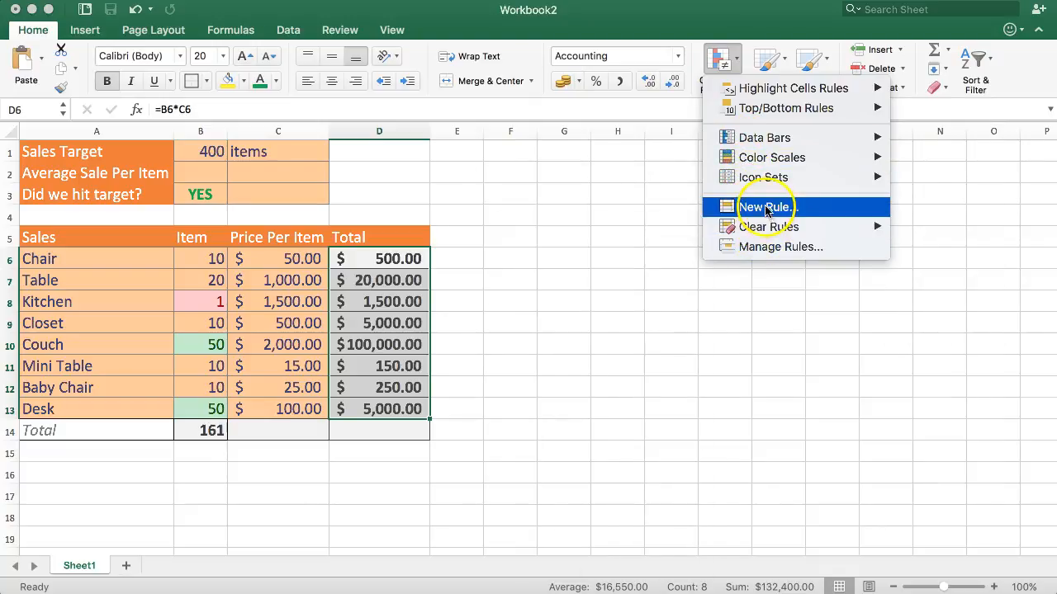
click(781, 93)
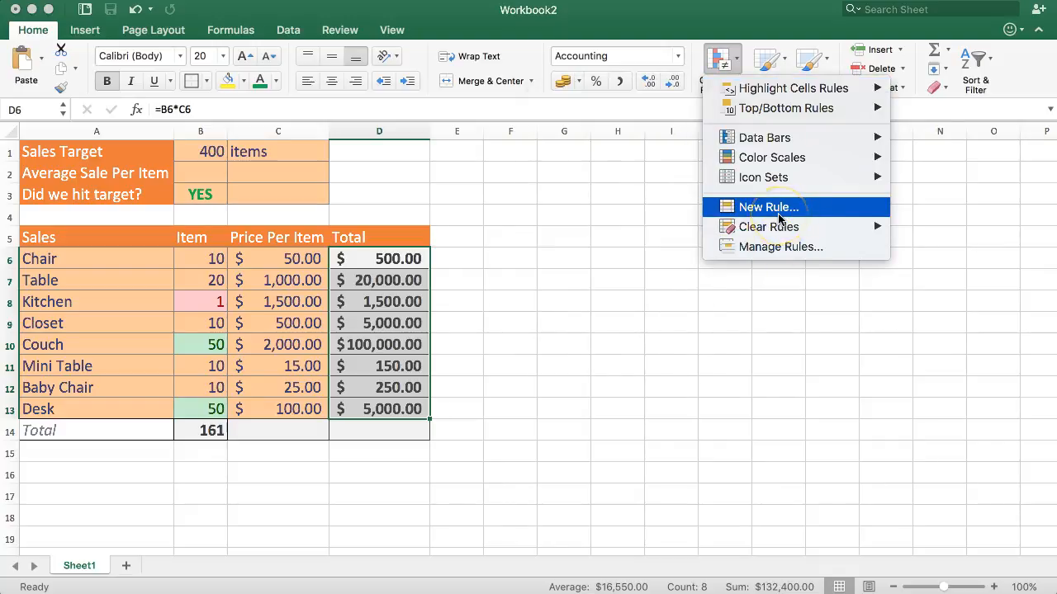
mouse_move(780, 88)
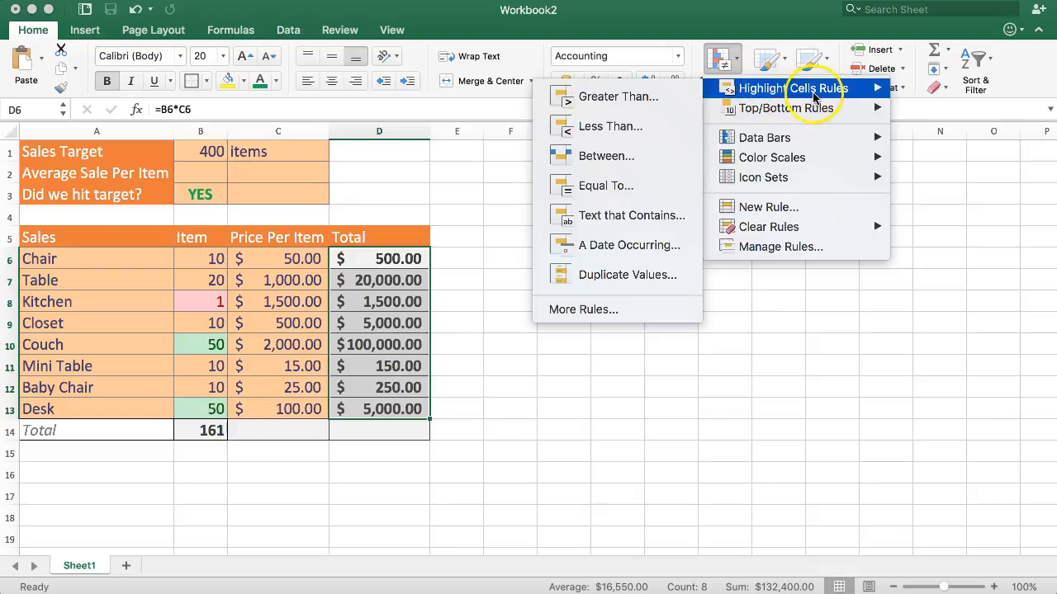
click(602, 100)
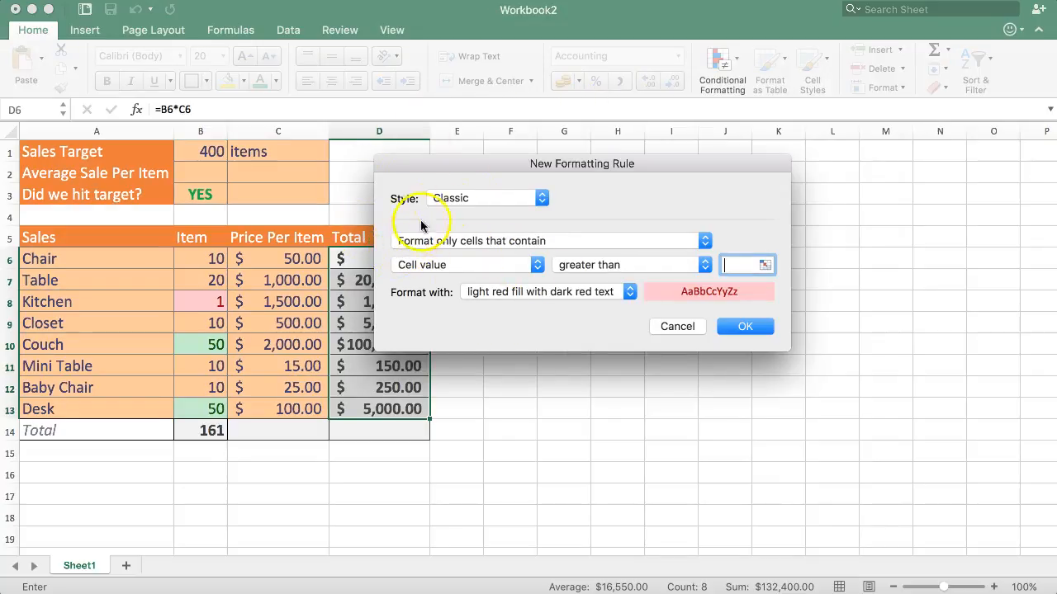
Keep the Classic style and change the rule type to format only top or bottom ranked values.
click(475, 199)
click(609, 220)
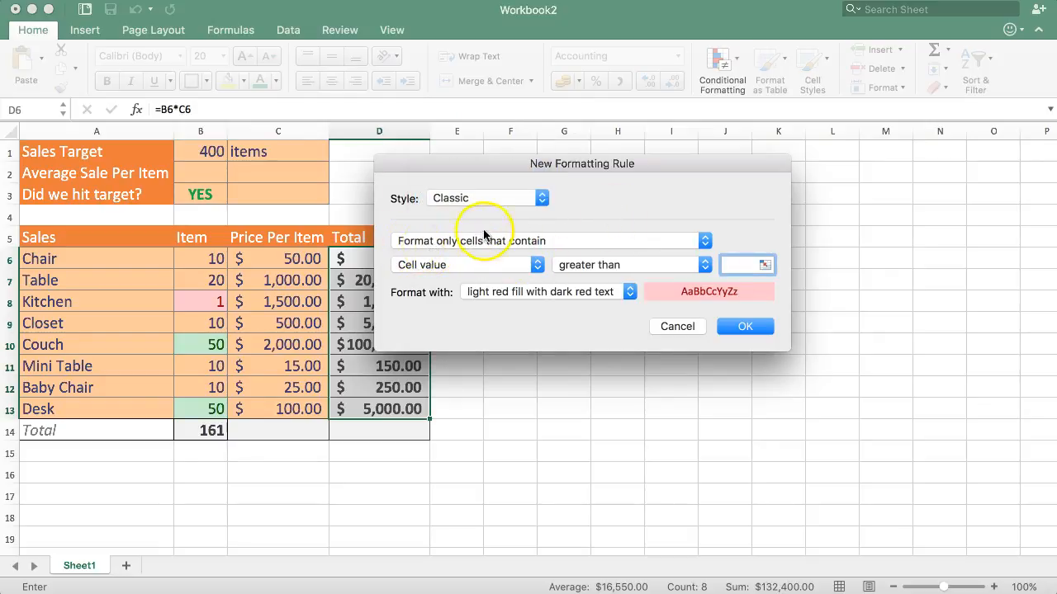
click(527, 242)
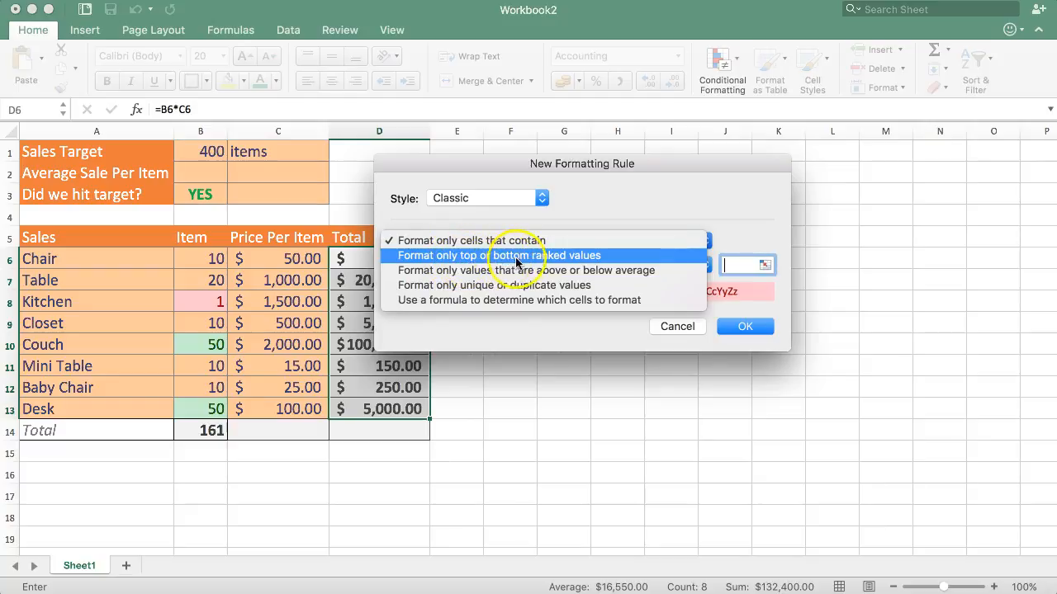
click(601, 258)
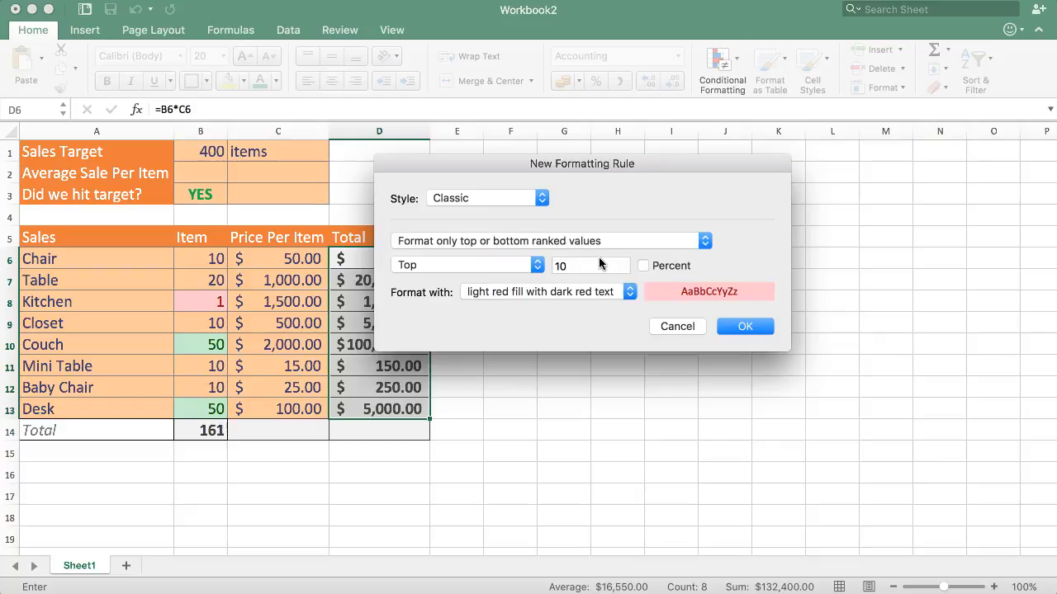
Set the rule to format only the top 1 ranked value, moving the dialog clear of the Total column.
click(491, 270)
drag(490, 269, 453, 275)
click(453, 276)
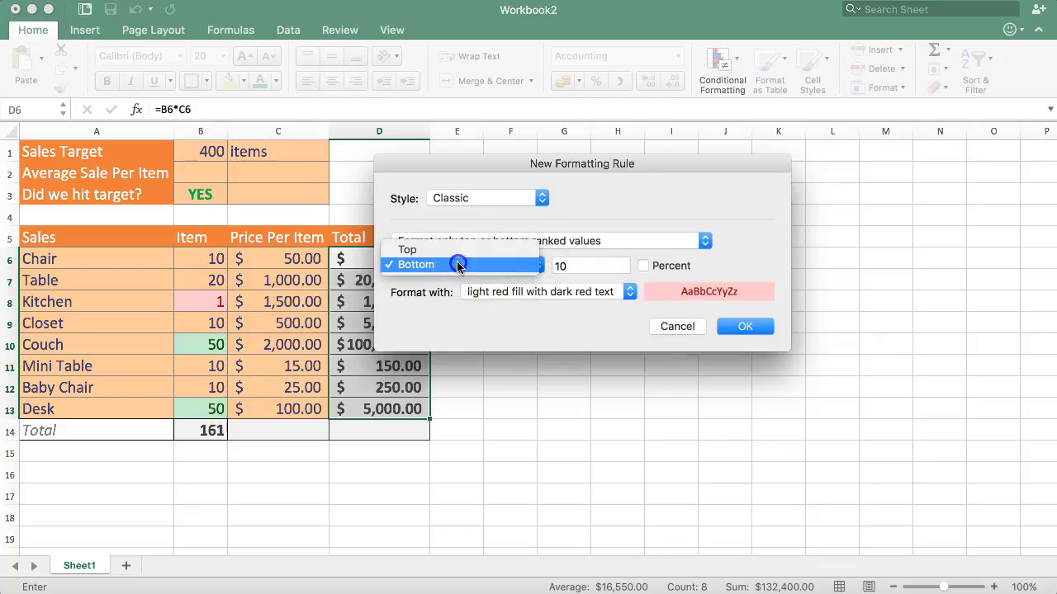
click(438, 248)
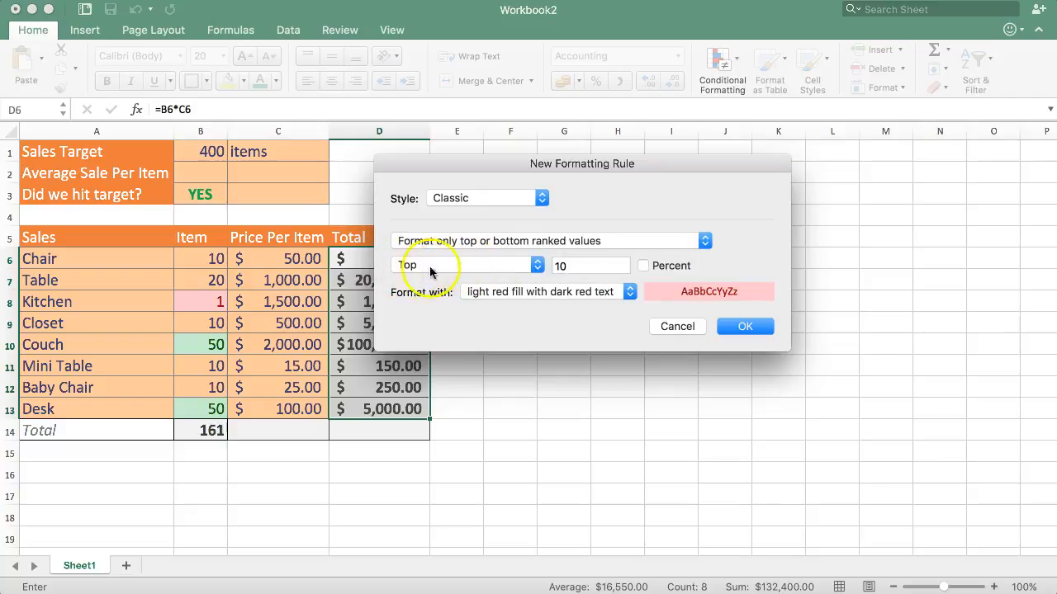
click(585, 265)
drag(558, 168, 686, 159)
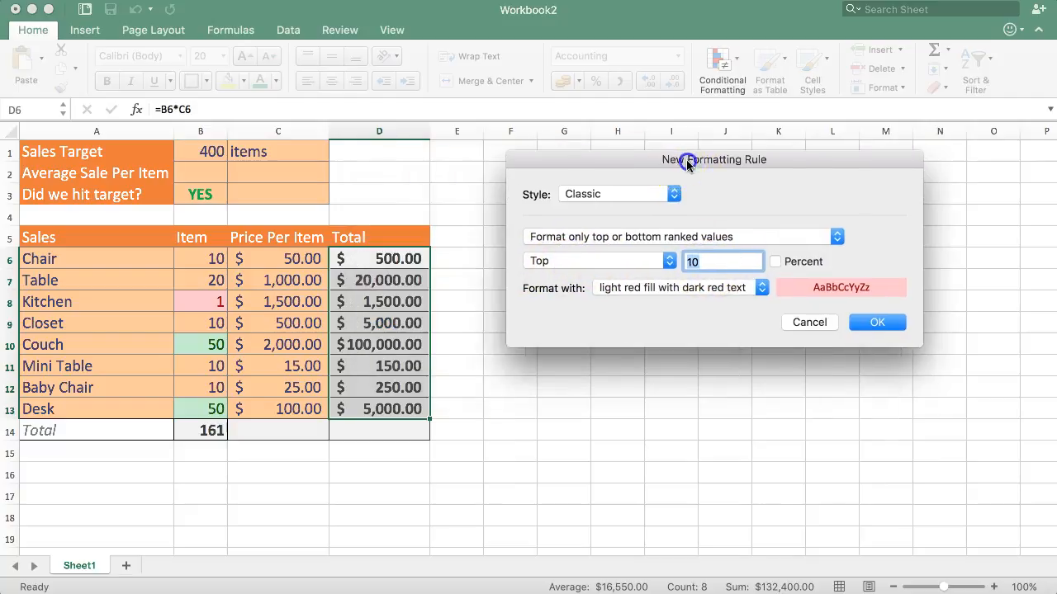
text(1)
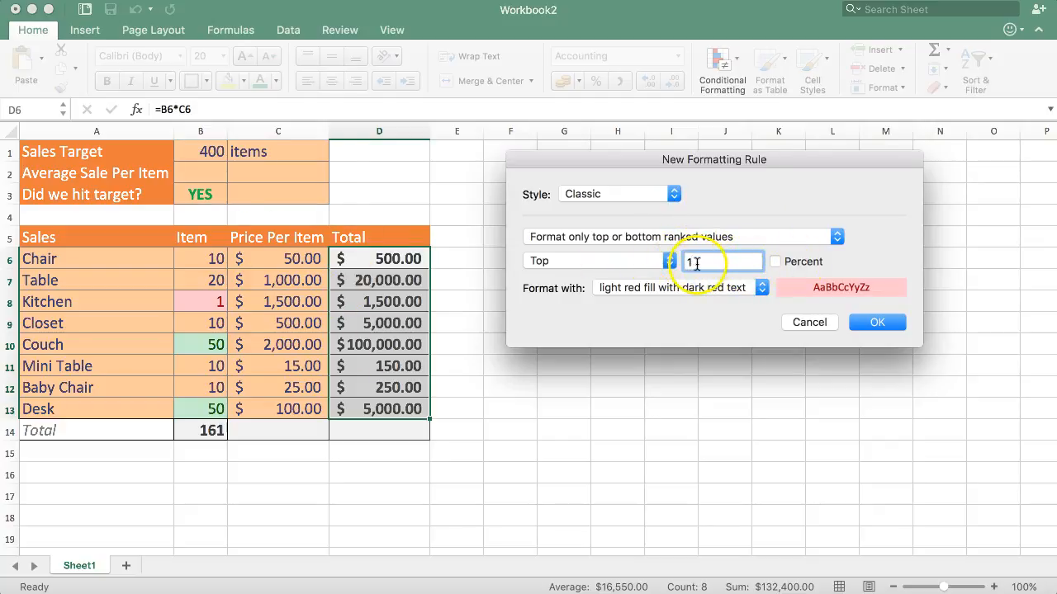
Set the rule's format to green fill with dark green text.
click(710, 288)
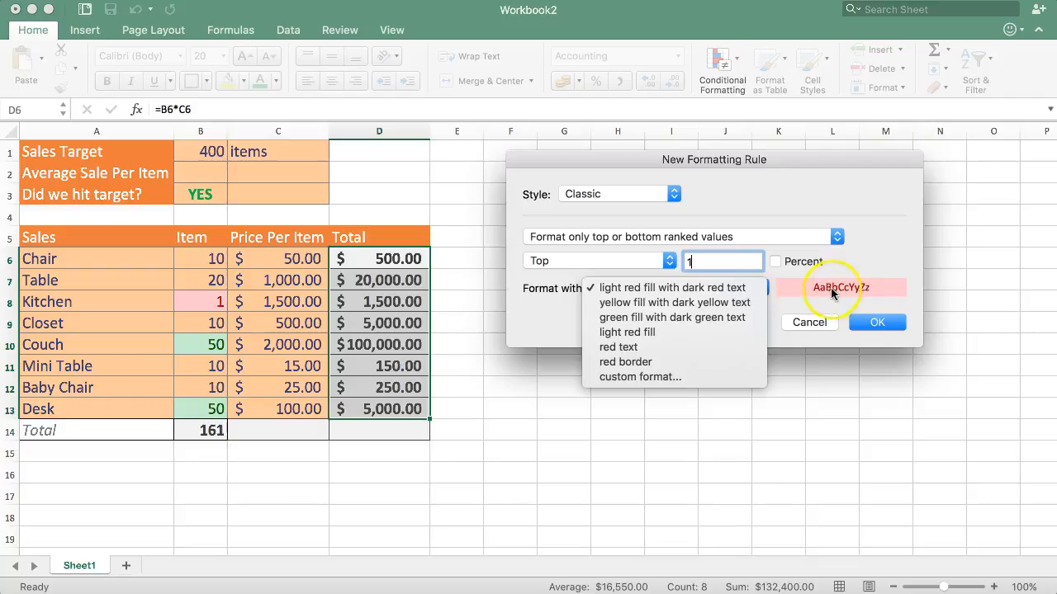
click(639, 302)
click(698, 287)
click(681, 304)
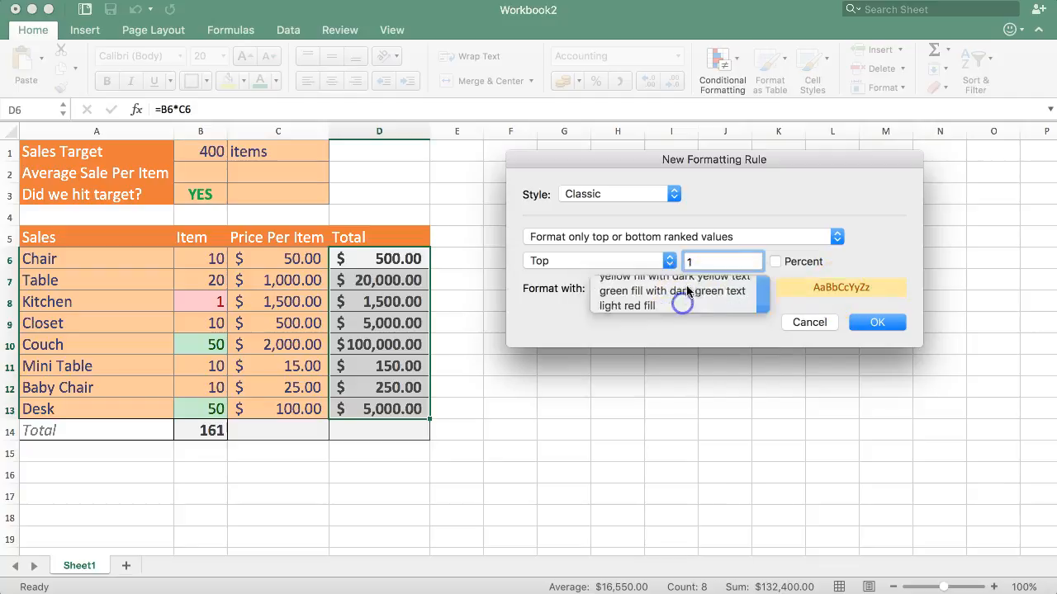
Customize the rule's format with a bold font style and clear its background fill.
click(683, 289)
click(626, 347)
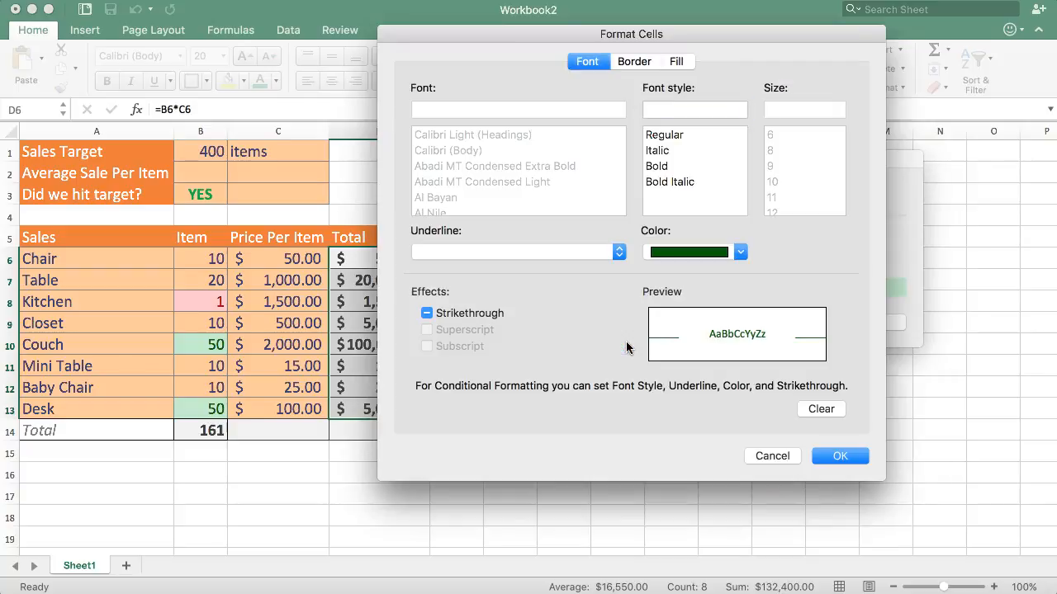
click(675, 165)
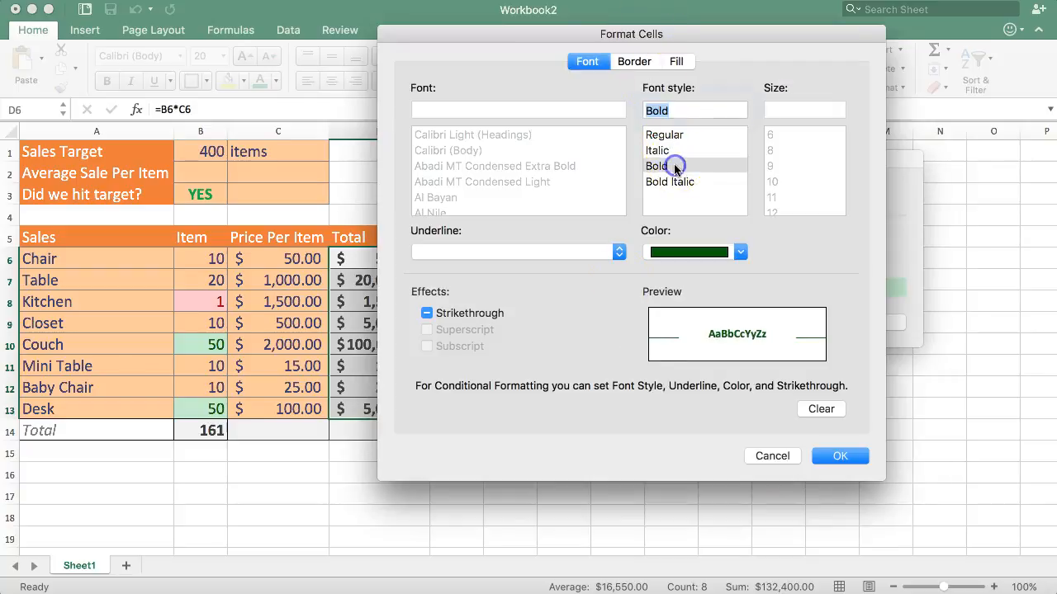
click(675, 62)
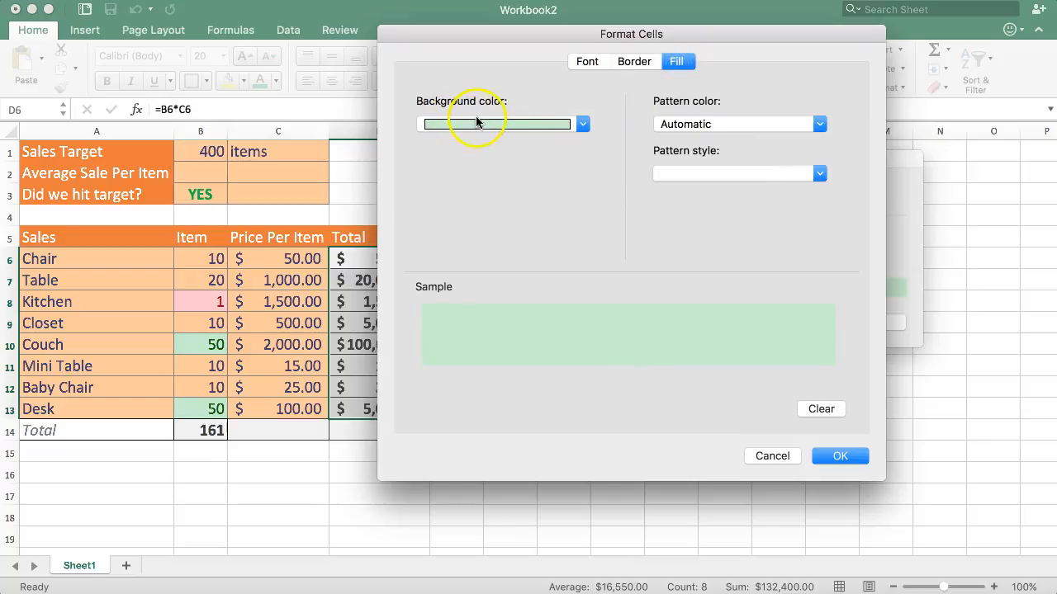
click(813, 409)
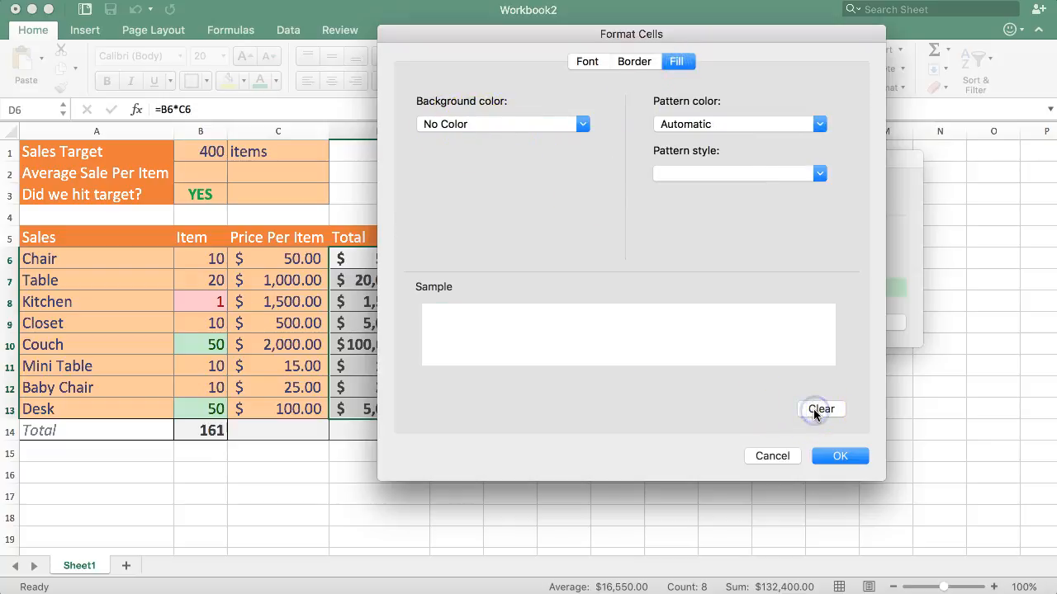
Set the custom format's font color to standard green and apply the rule to the Total values.
click(587, 63)
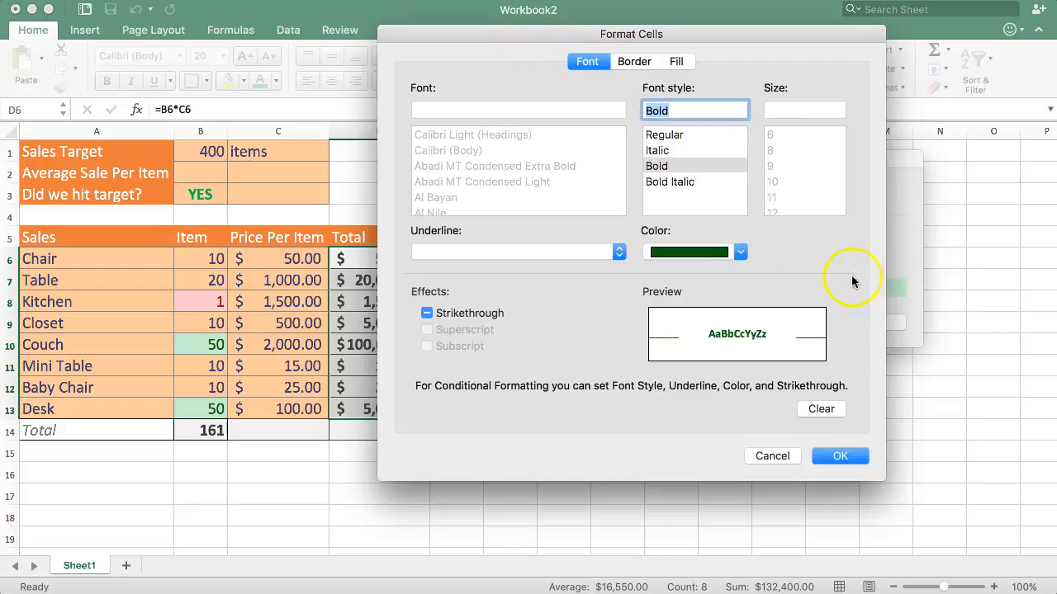
click(713, 253)
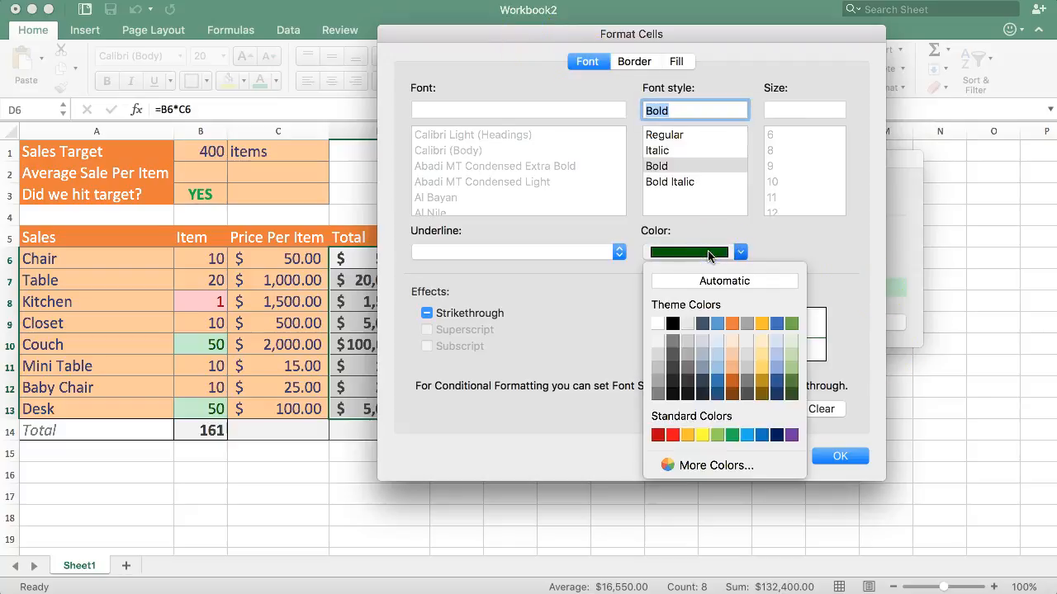
click(731, 436)
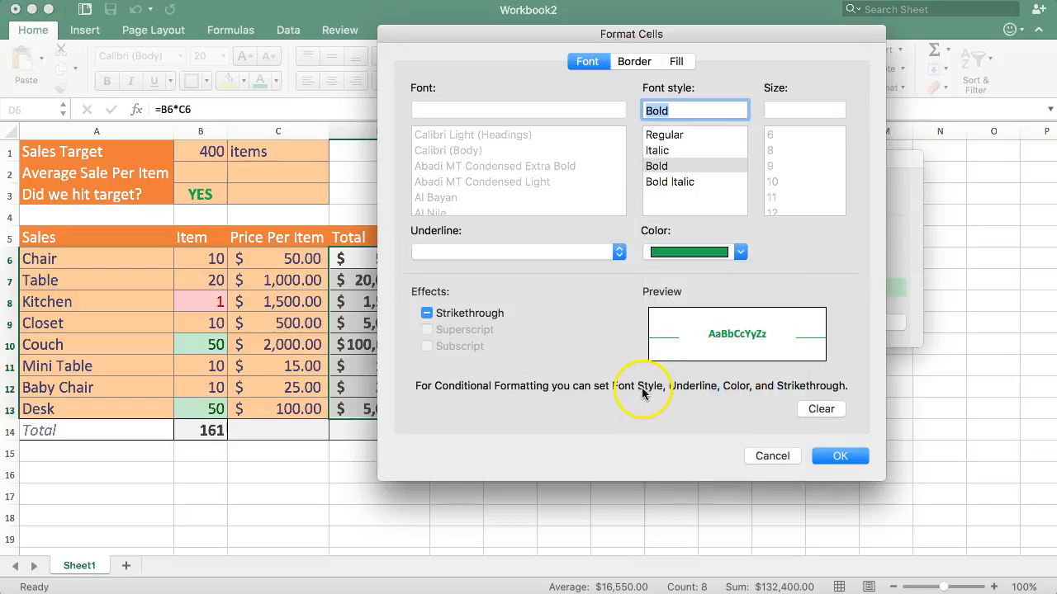
click(840, 449)
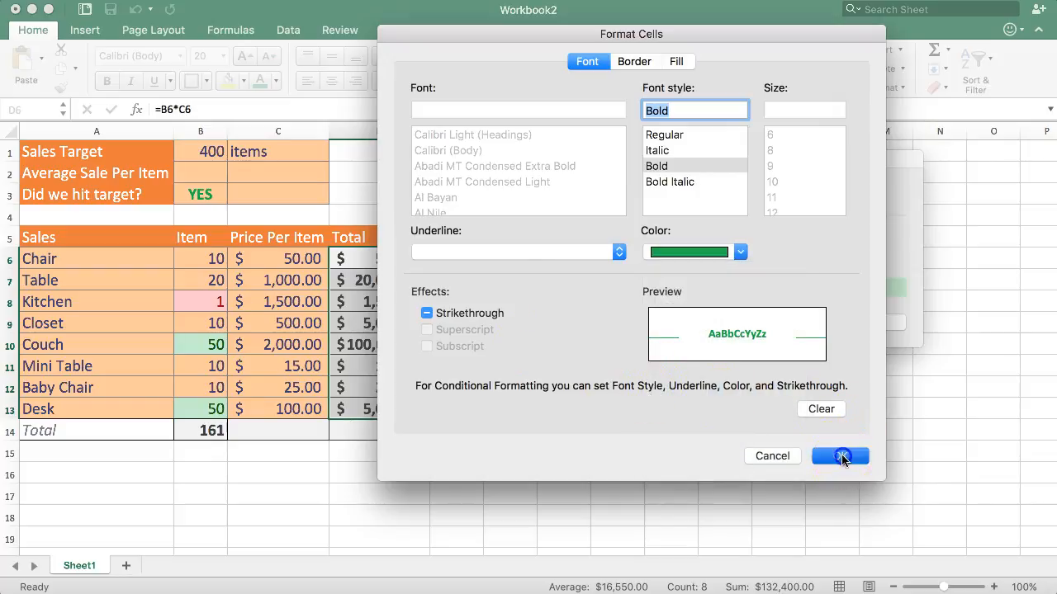
click(875, 322)
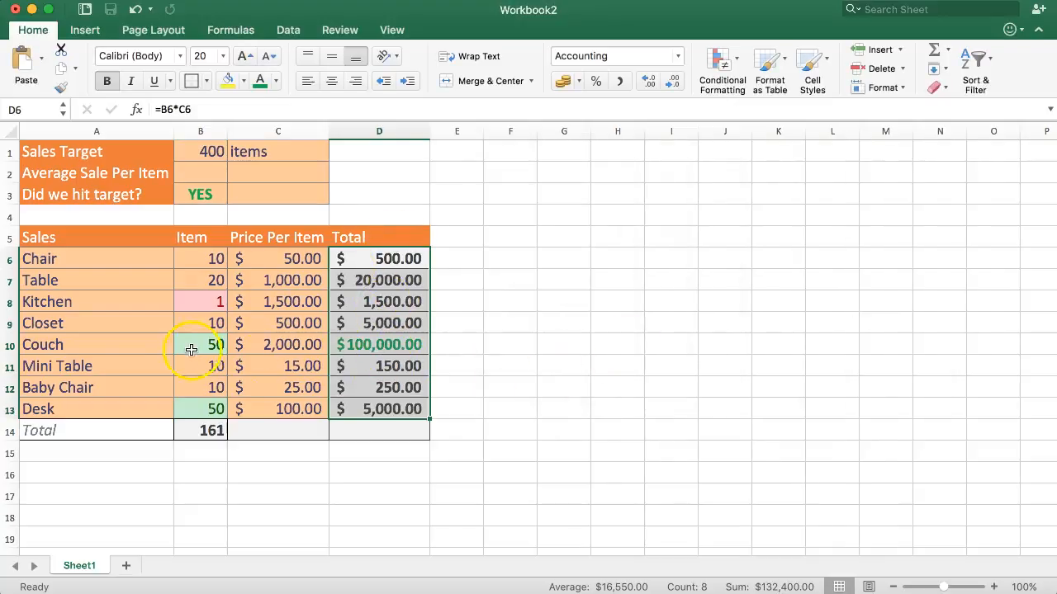
Start a less-than conditional formatting rule for the Total values in D6:D13.
click(384, 348)
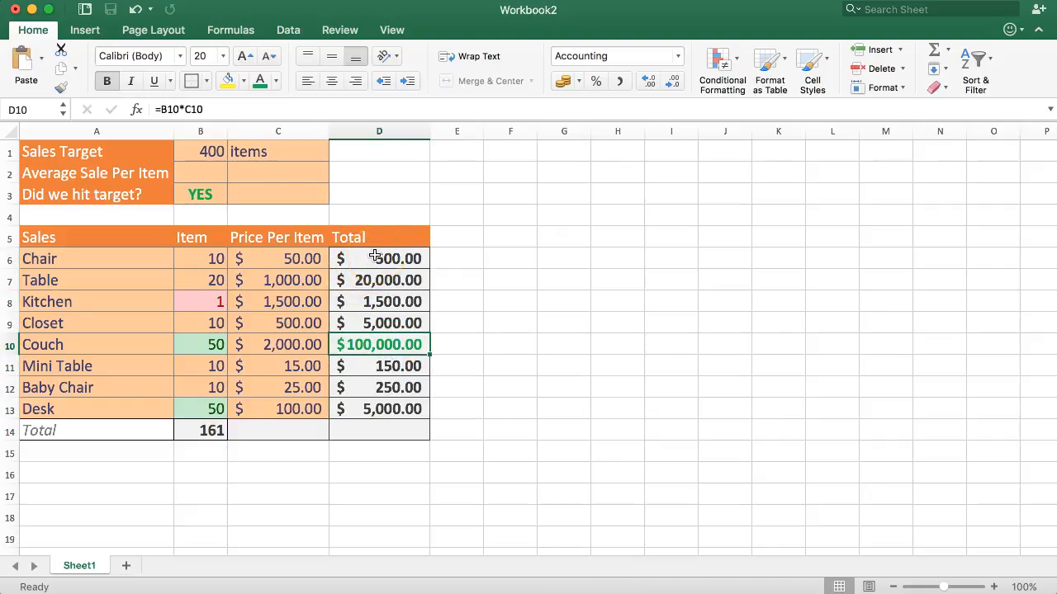
drag(375, 257, 377, 408)
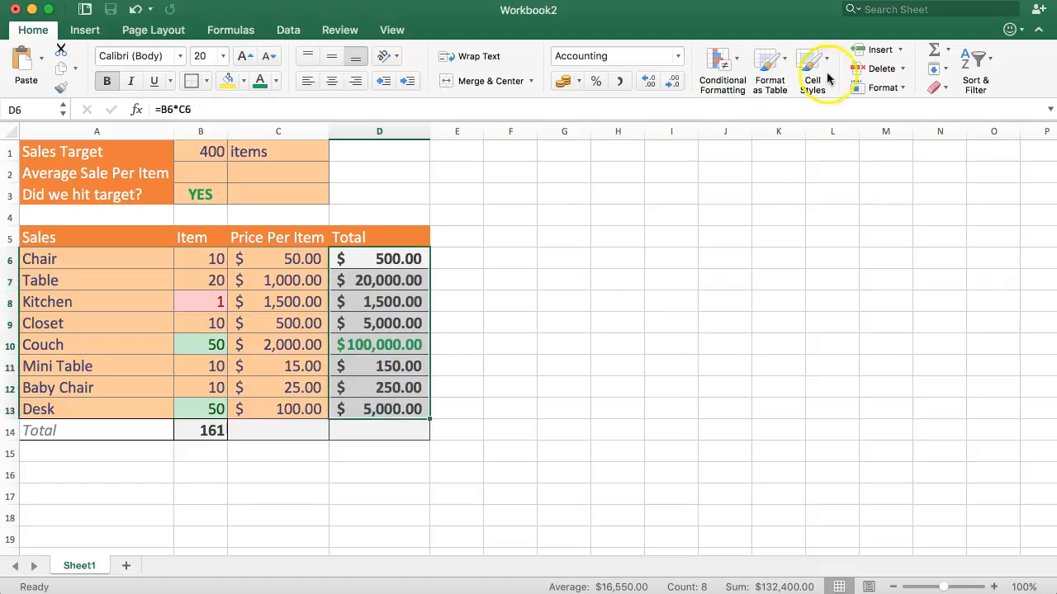
click(718, 60)
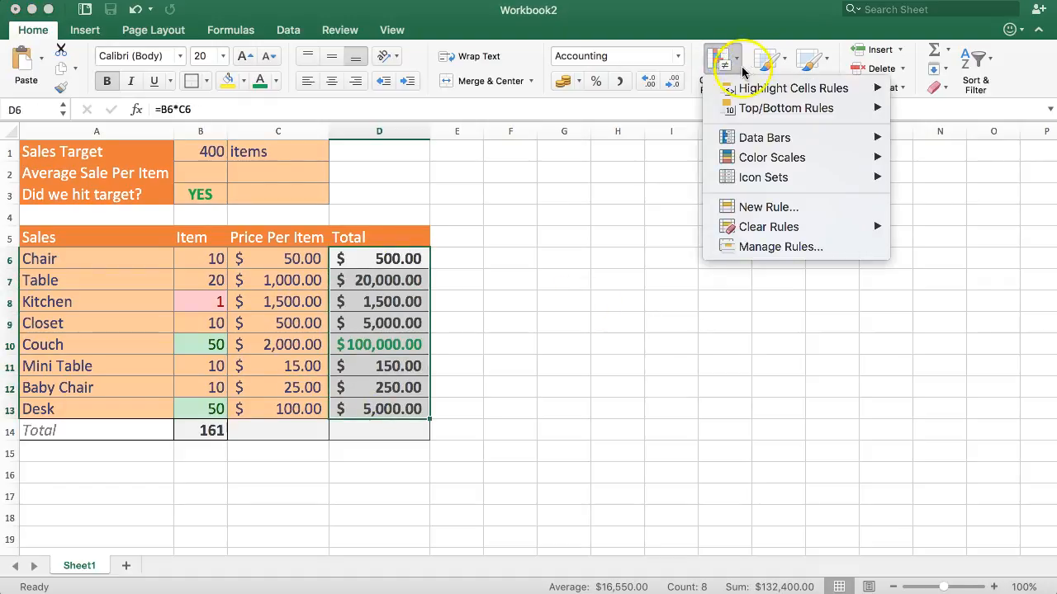
mouse_move(751, 89)
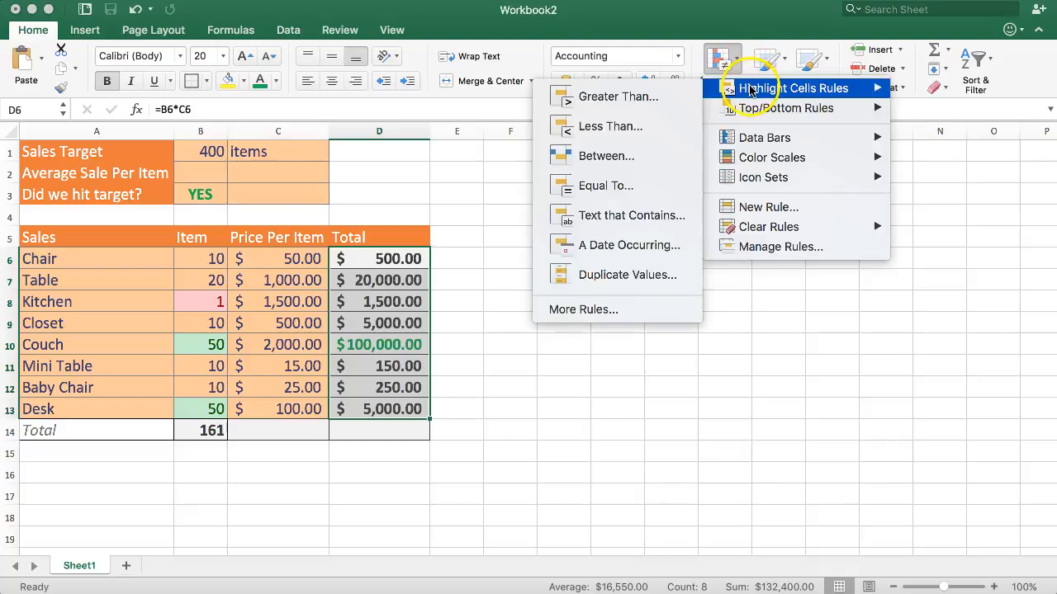
click(605, 136)
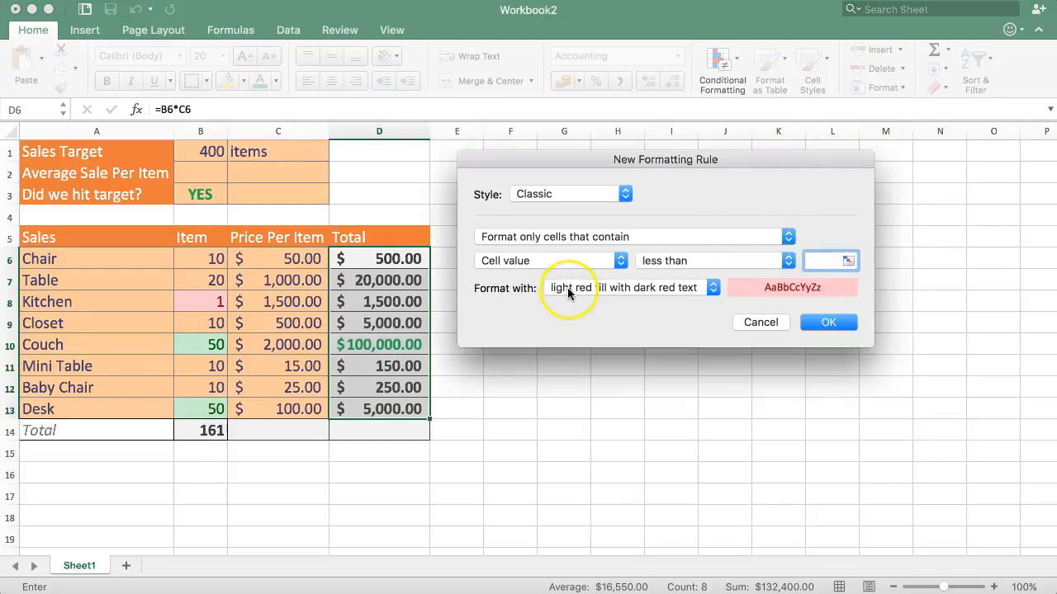
Change the new rule to format only the bottom 1 ranked value.
click(555, 239)
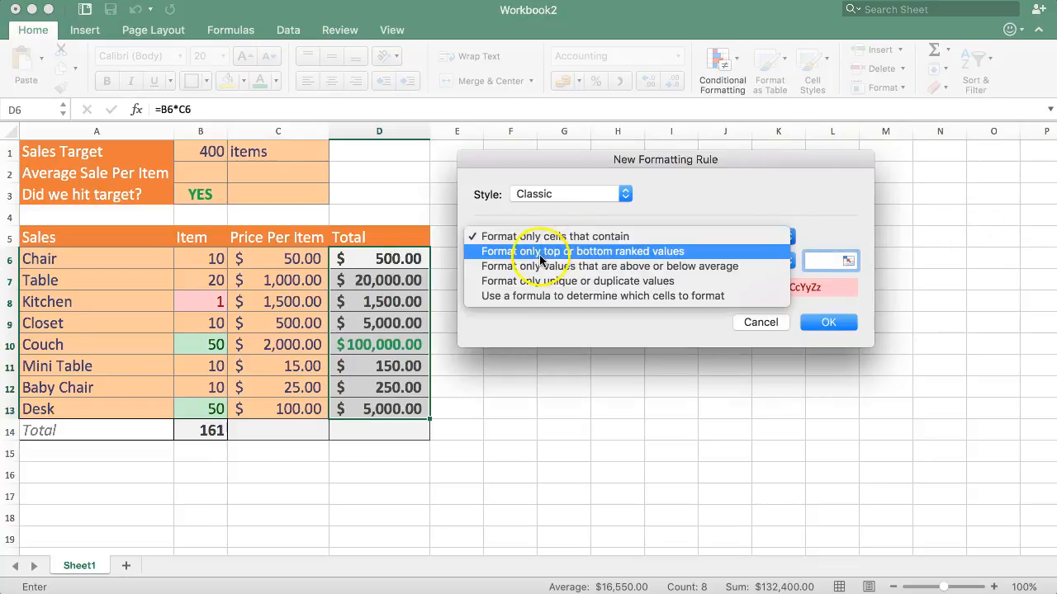
click(569, 251)
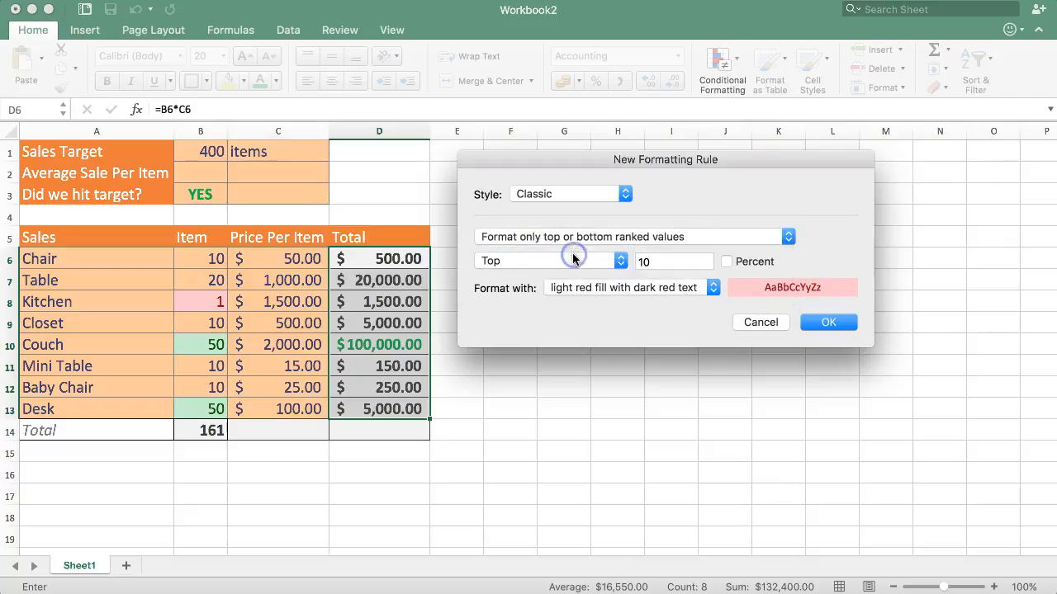
click(577, 273)
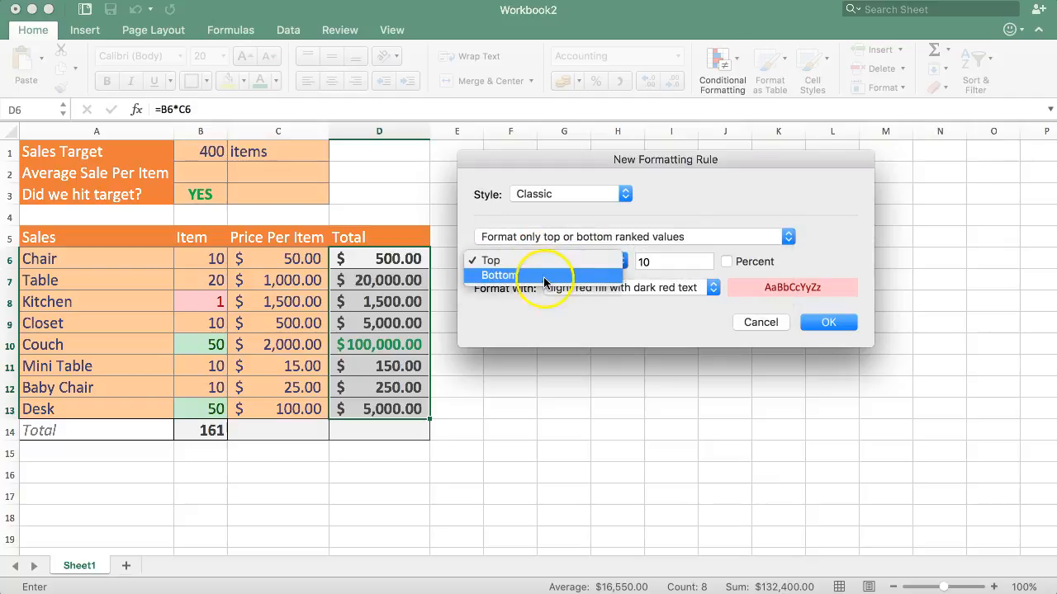
click(520, 278)
double_click(696, 262)
text(1)
click(681, 208)
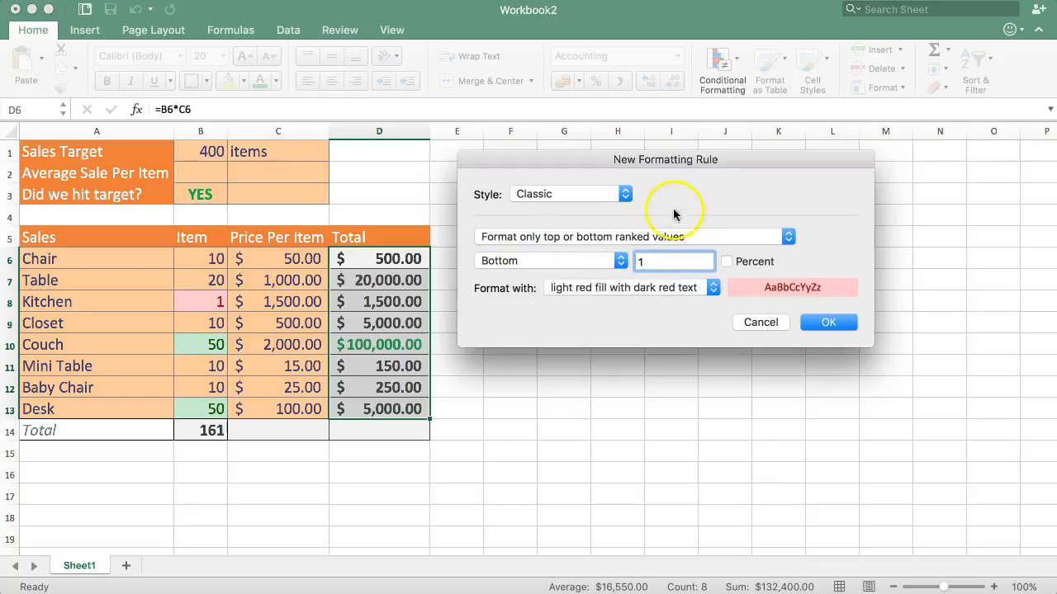
Give the rule a custom format with standard red font color and bold style.
click(614, 286)
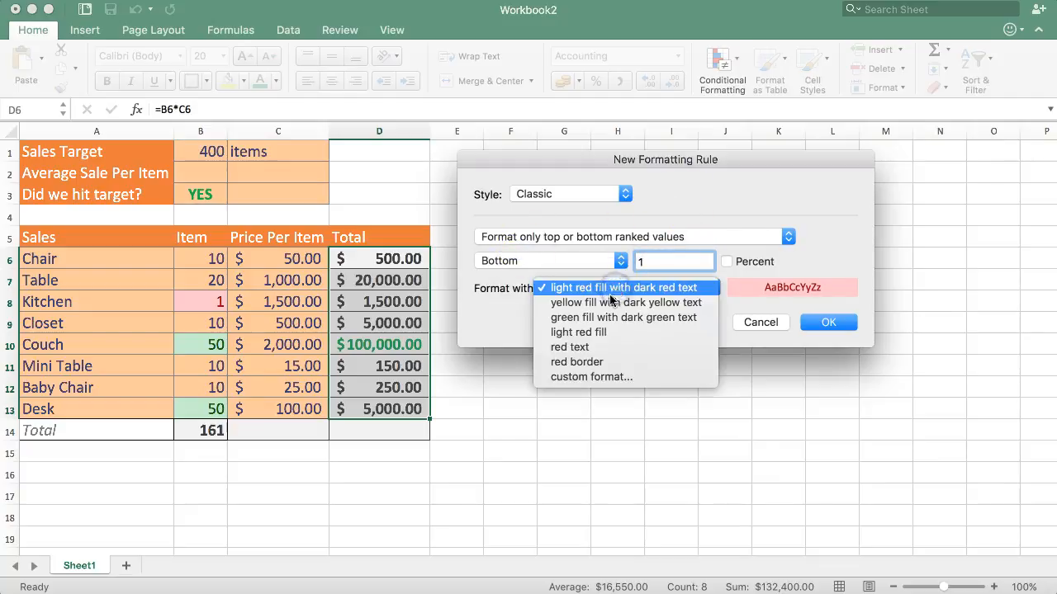
click(579, 378)
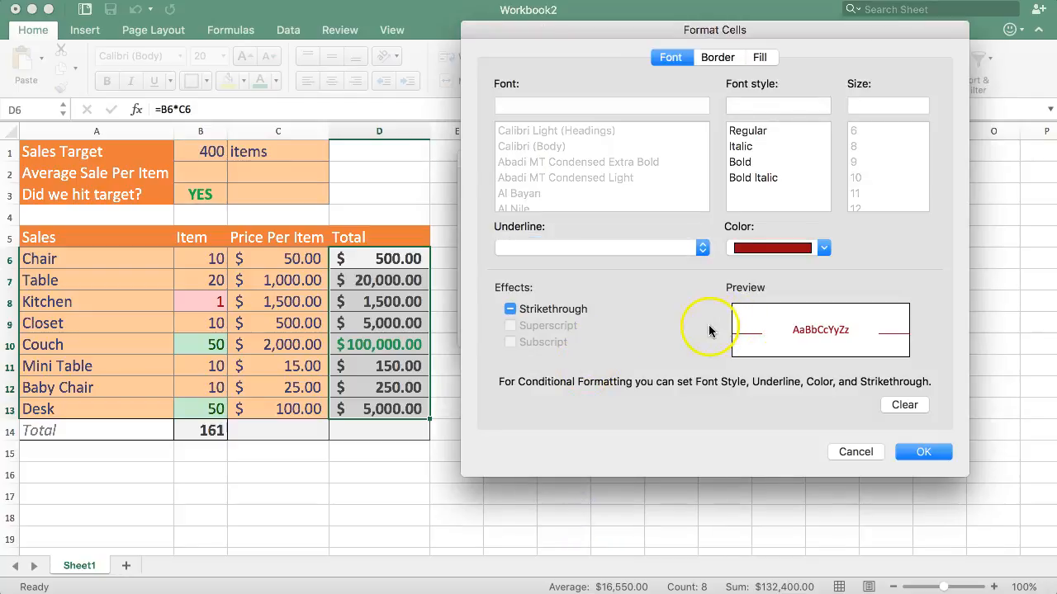
click(797, 250)
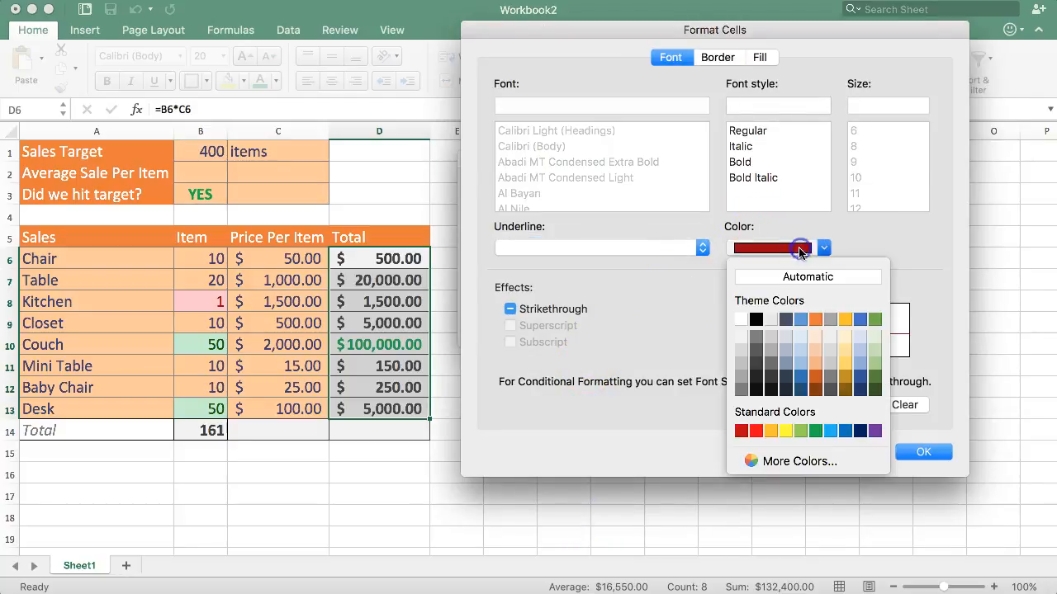
click(756, 430)
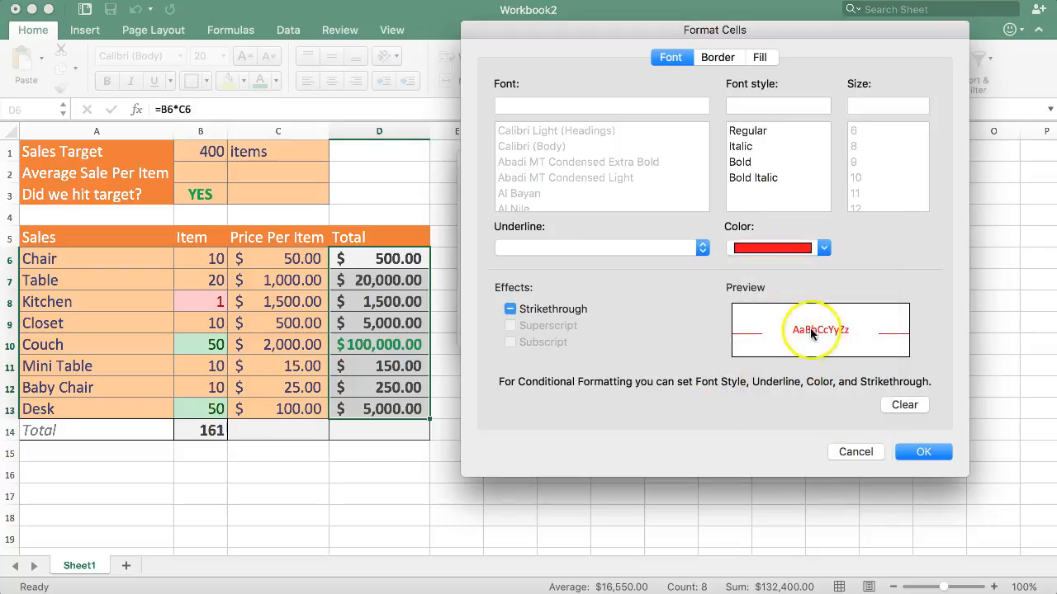
click(742, 162)
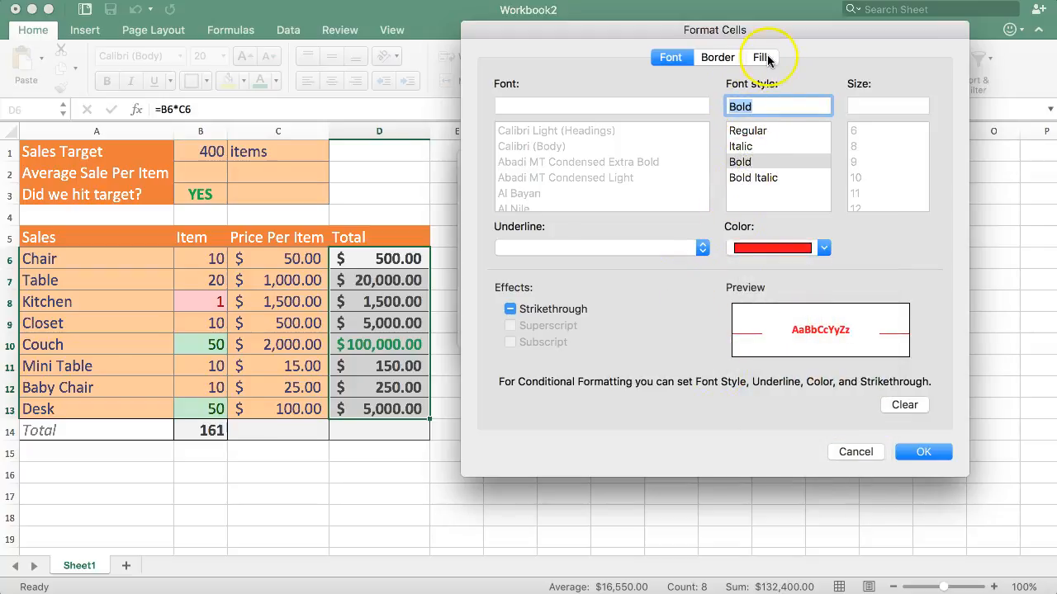
Clear the custom format's background fill and apply the rule to the Total values.
click(764, 58)
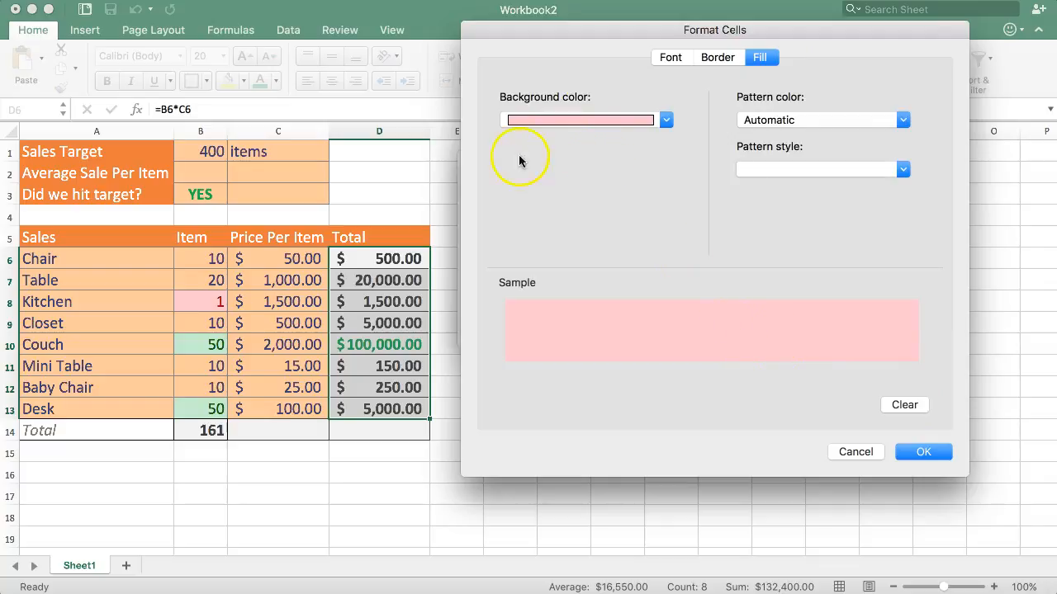
click(900, 405)
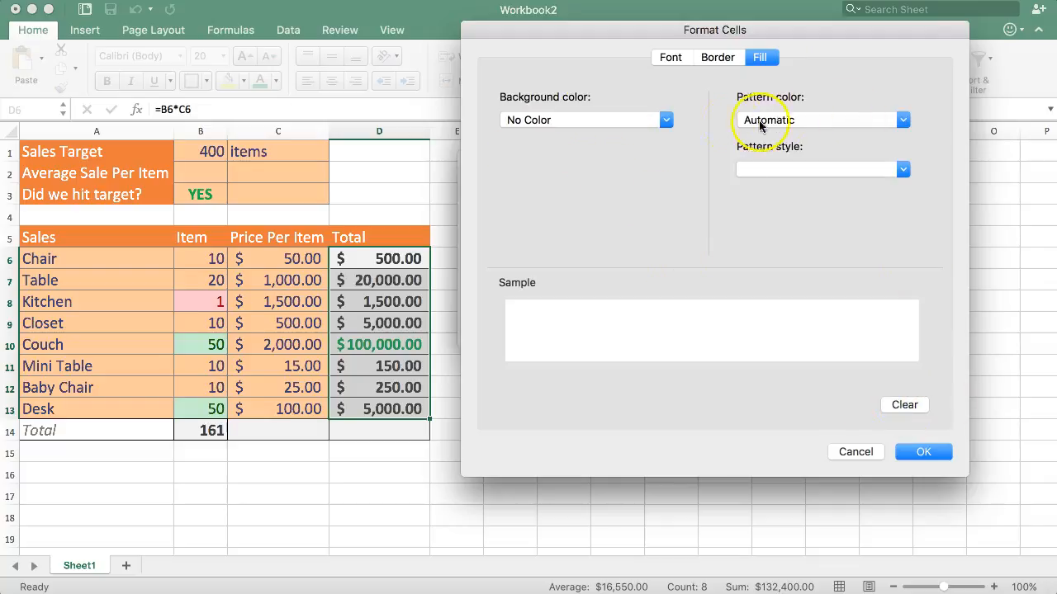
click(672, 59)
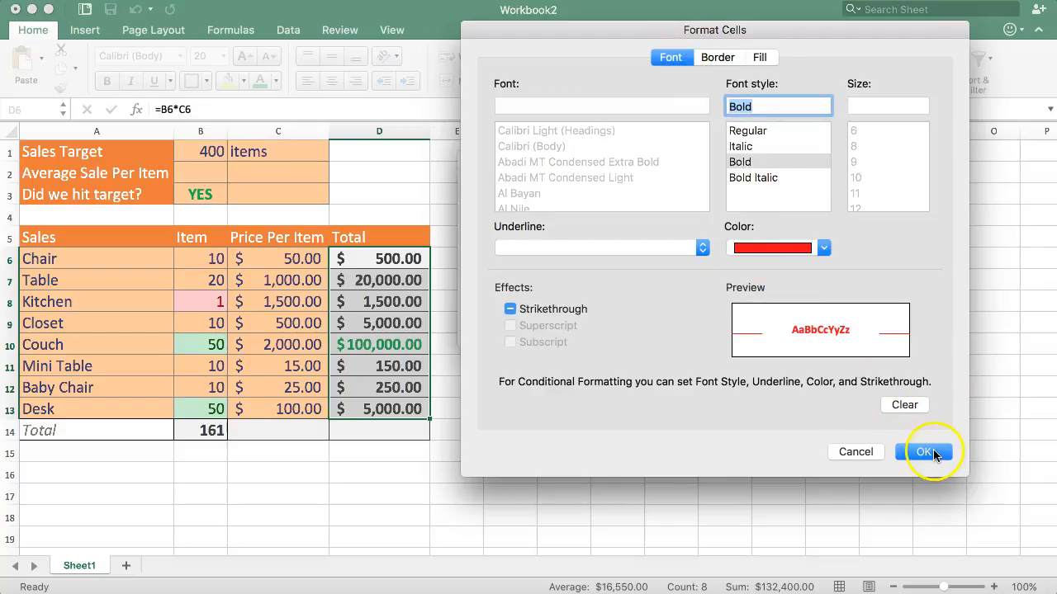
click(930, 450)
click(822, 324)
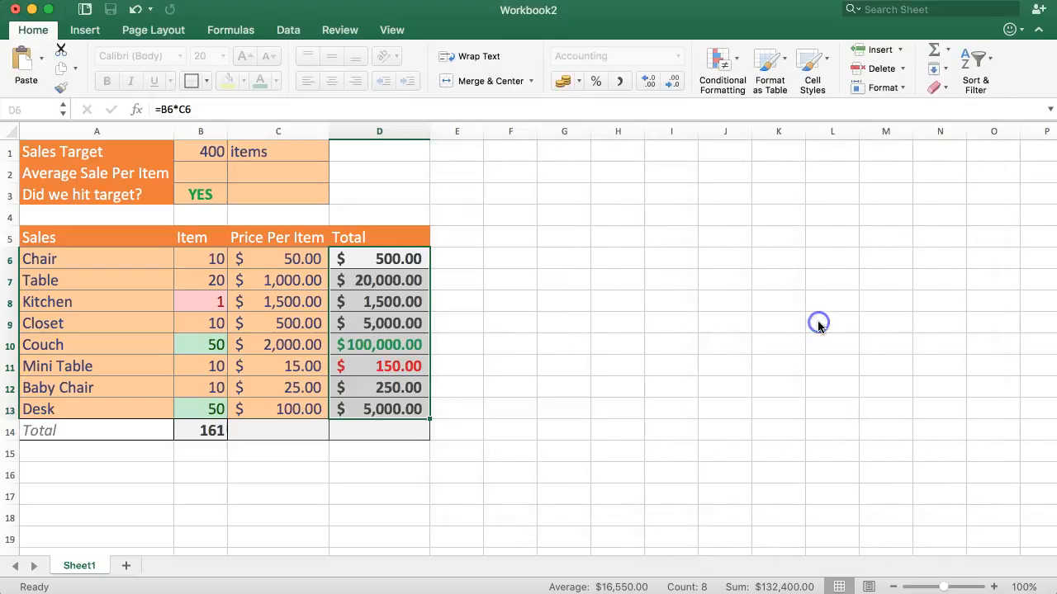
Set the Mini Table's item quantity in B11 to 1000 to test the highlighting rules.
click(307, 283)
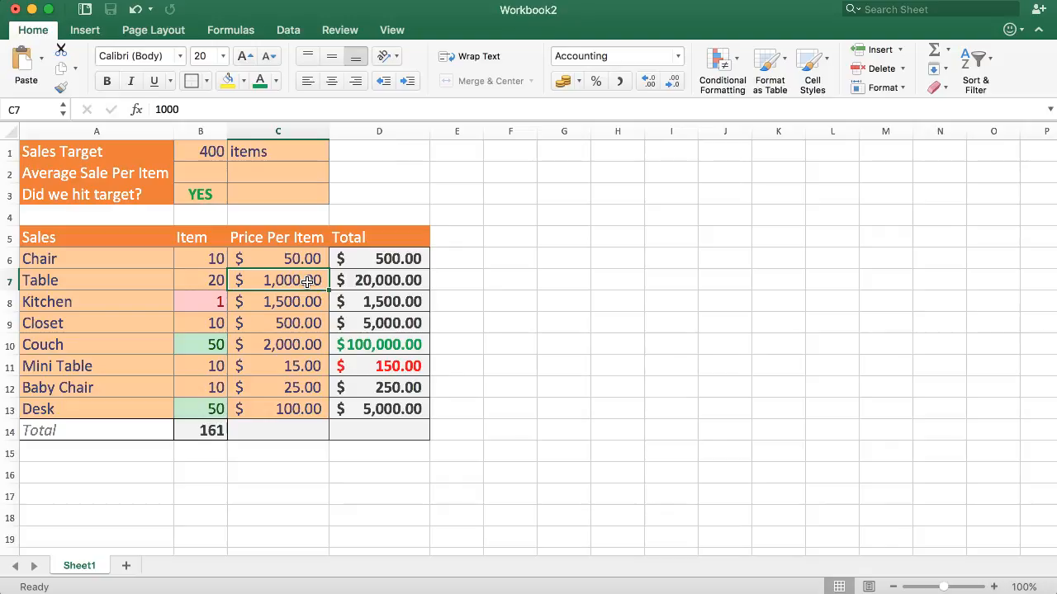
click(384, 366)
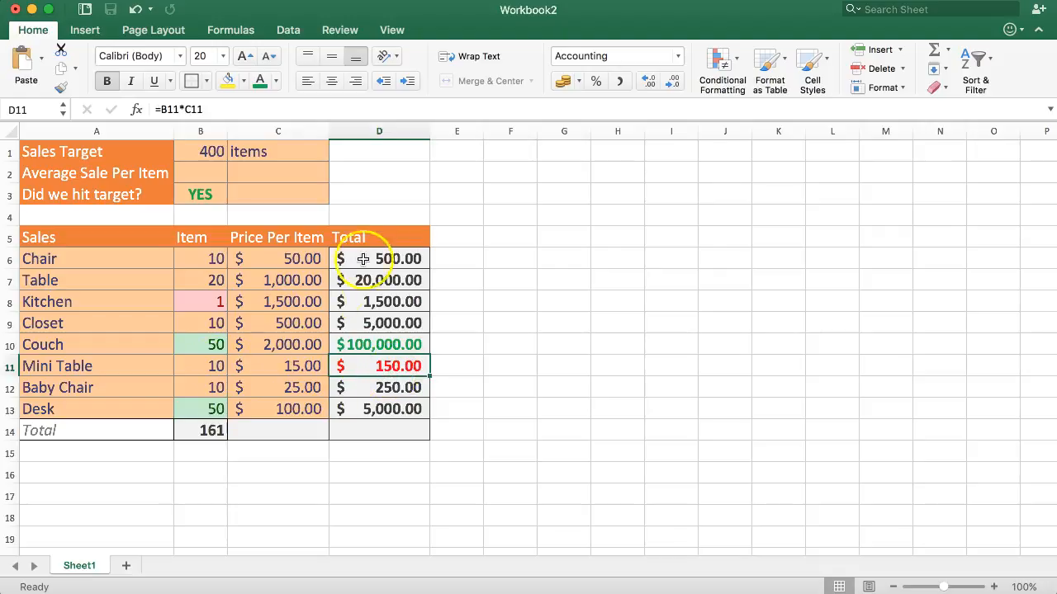
click(210, 363)
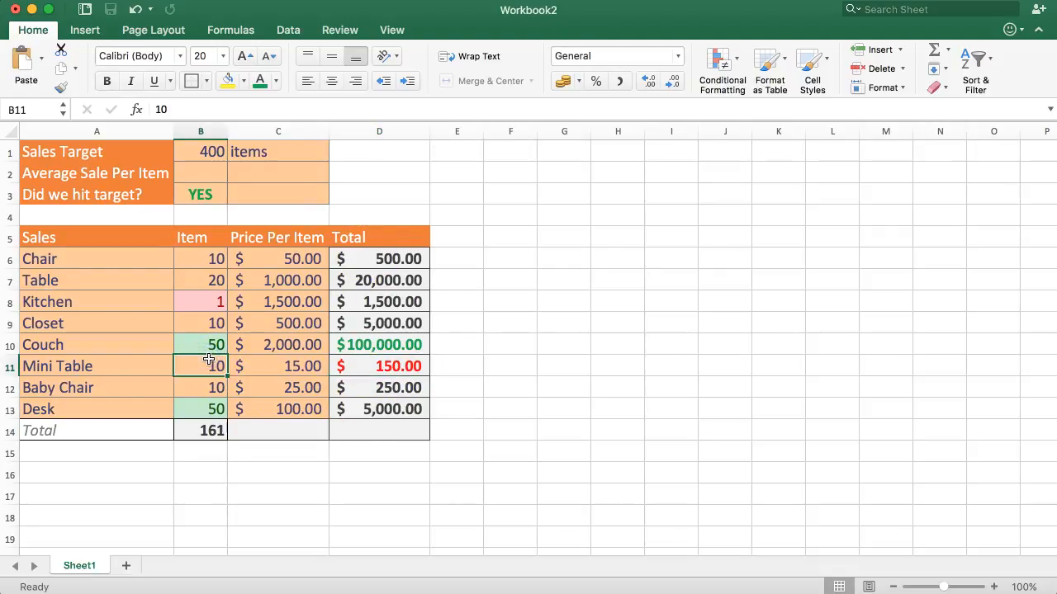
text(1000)
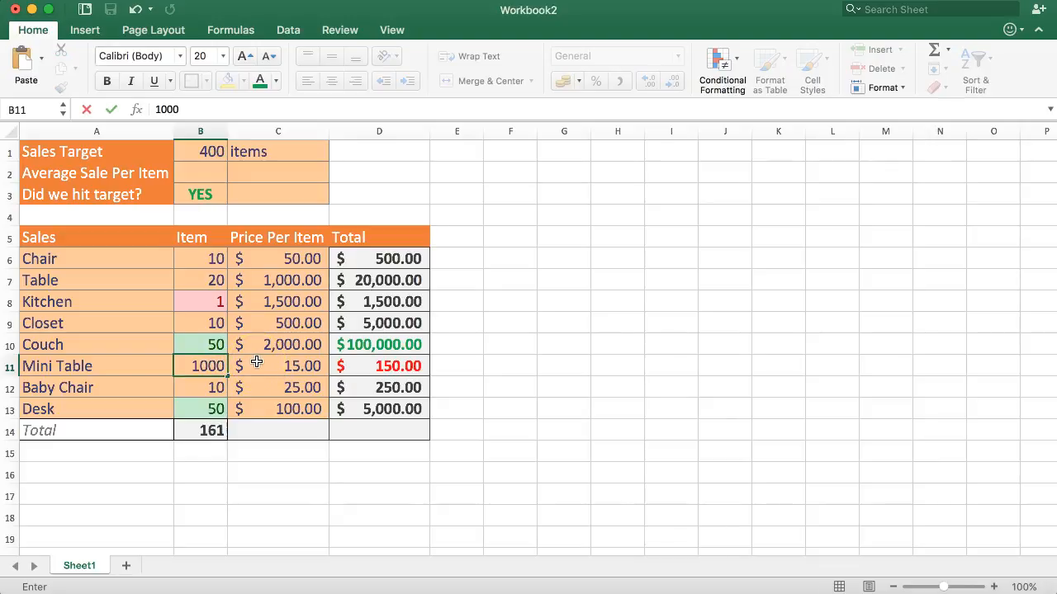
key(Return)
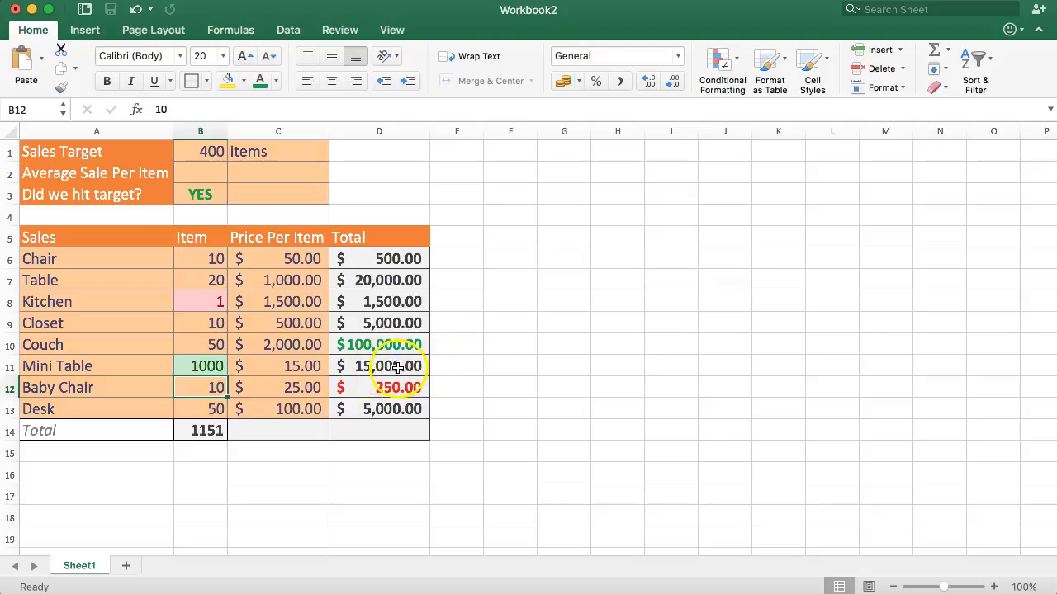
Examine the highlighting of the Baby Chair and Couch values in the Total column.
click(385, 390)
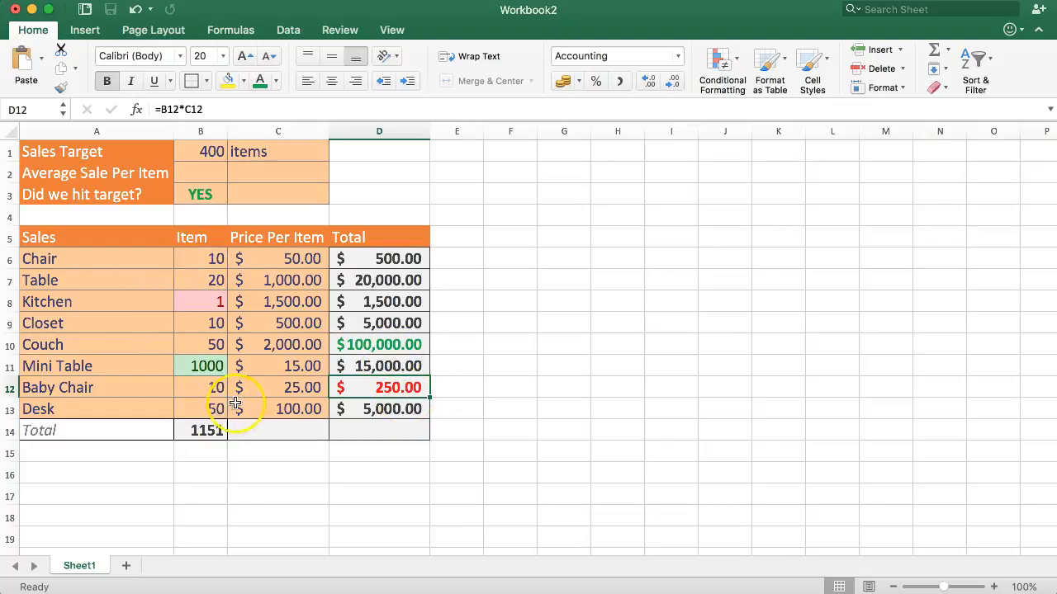
drag(396, 380, 208, 388)
click(370, 383)
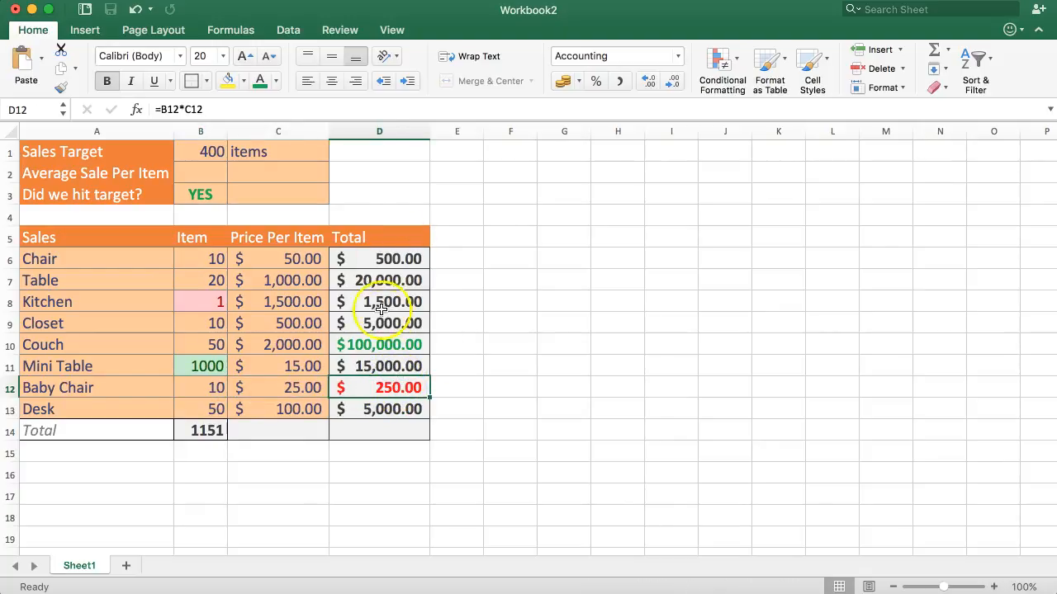
click(354, 345)
drag(354, 345, 388, 353)
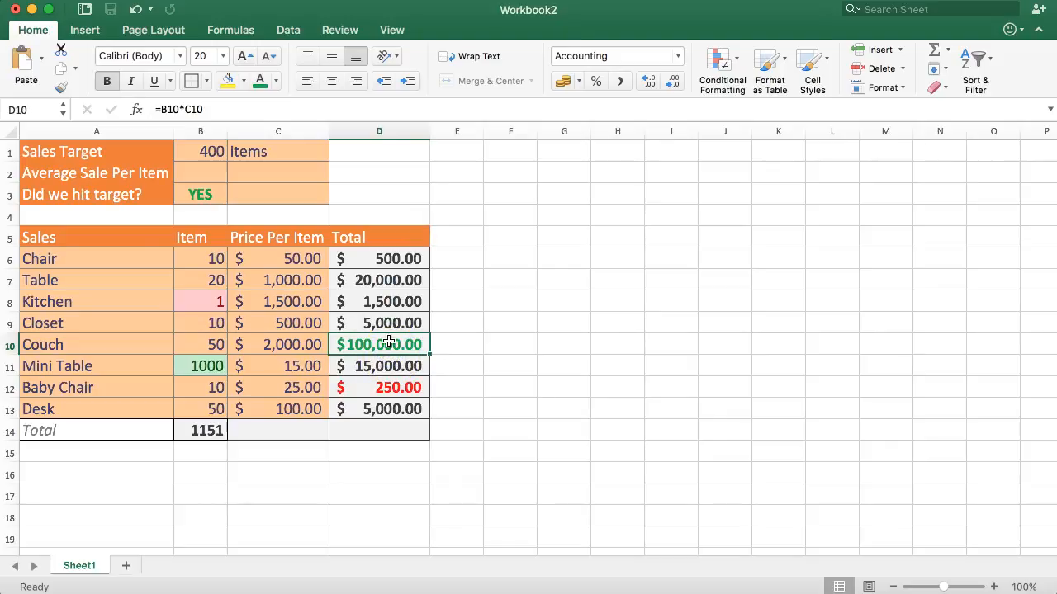